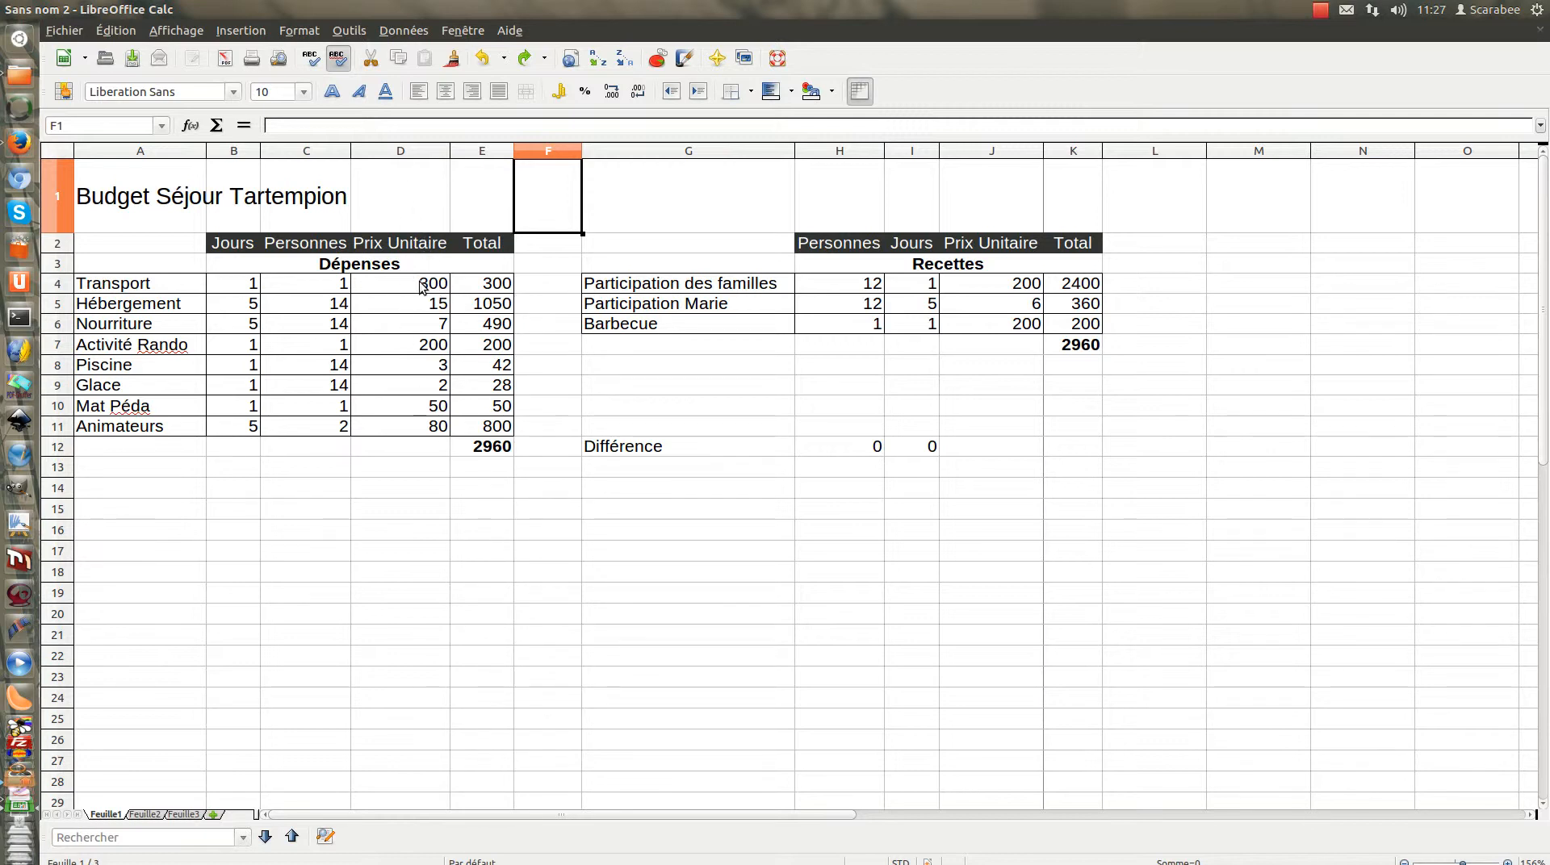
Open cell formatting for the Dépenses unit prices in D4:D11 and choose the Monnaie number category
{"action": "left_click_drag", "start_coordinate": [420, 289], "coordinate": [409, 428]}
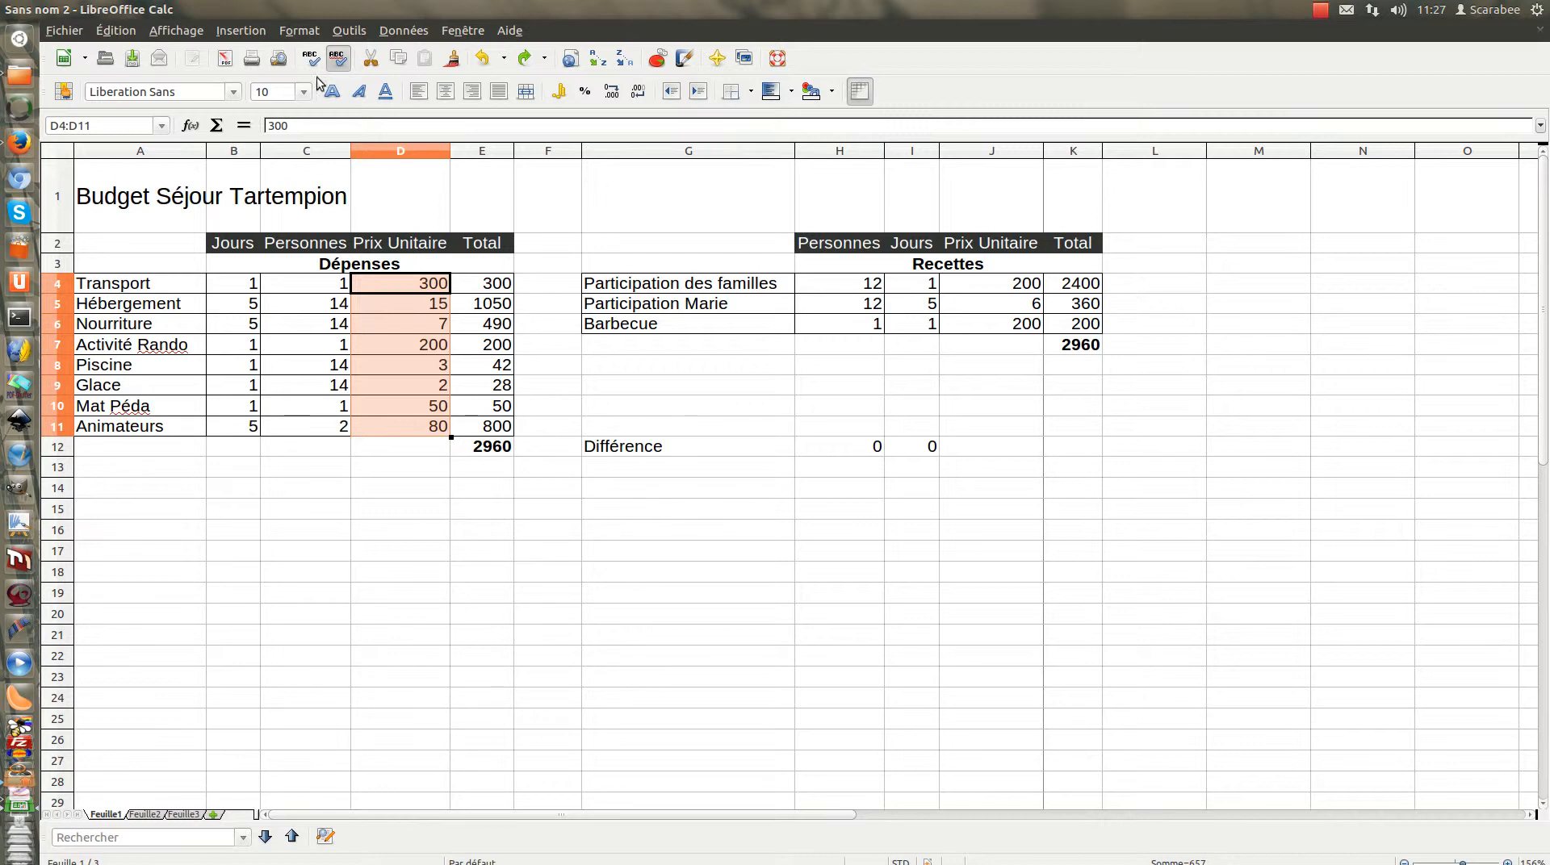
{"action": "left_click", "coordinate": [307, 33]}
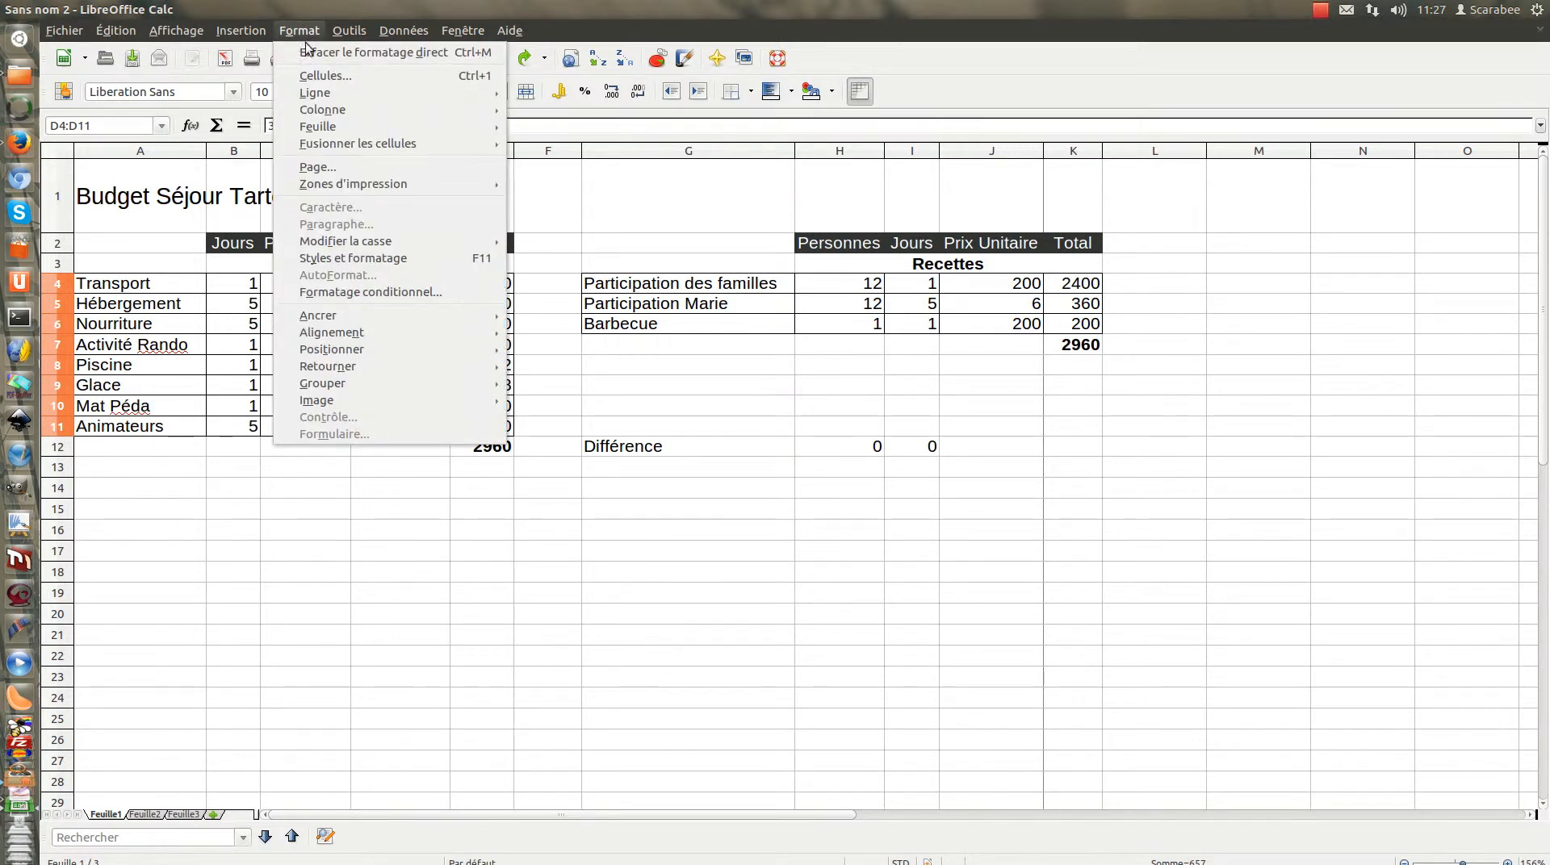
{"action": "left_click", "coordinate": [315, 75]}
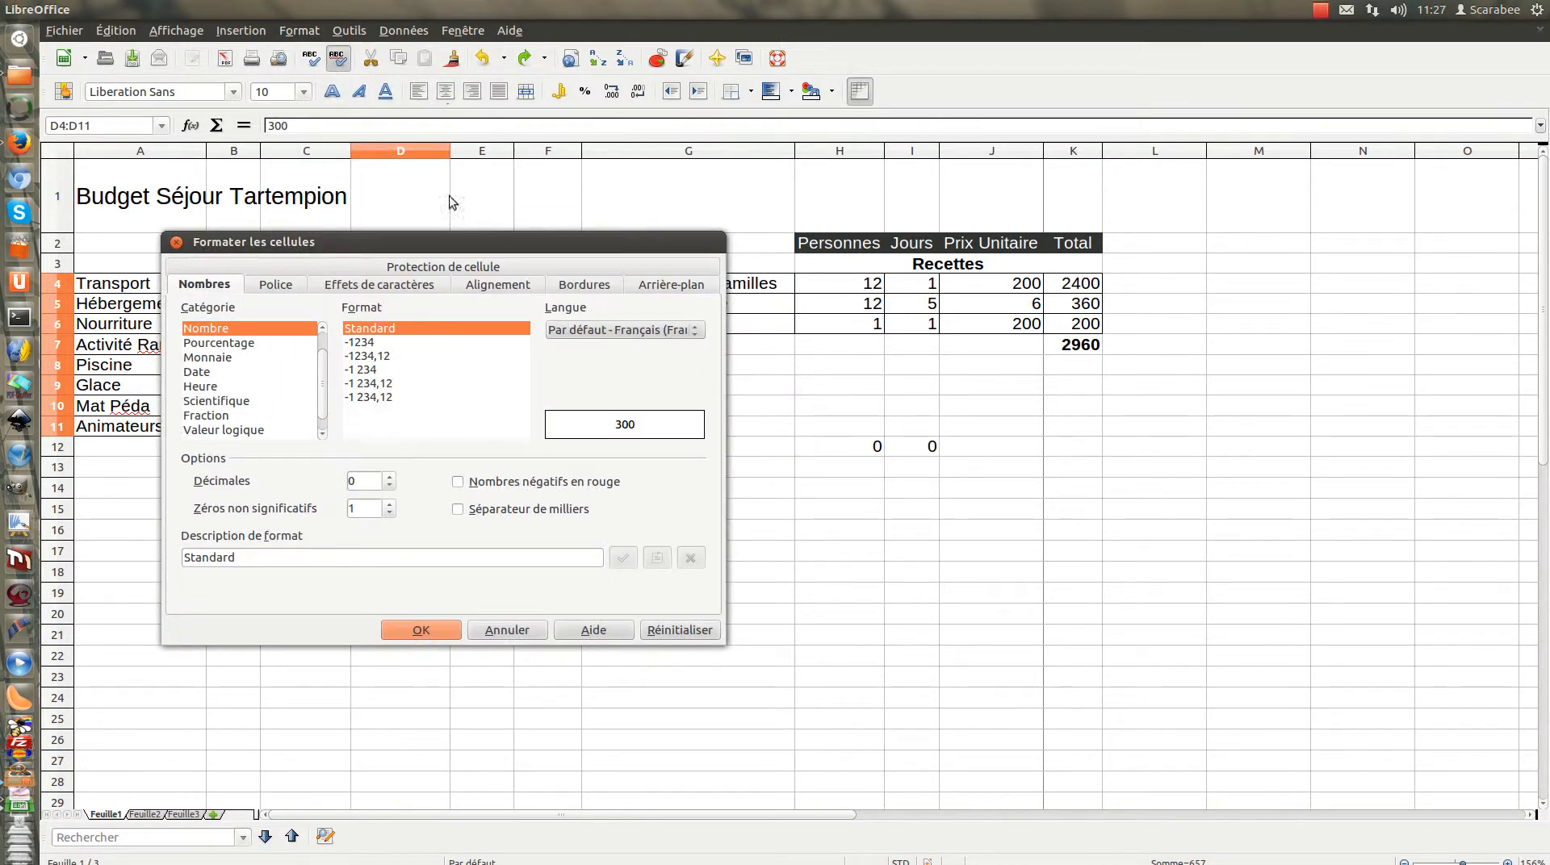
{"action": "left_click", "coordinate": [272, 285]}
{"action": "left_click", "coordinate": [224, 291]}
{"action": "scroll", "coordinate": [304, 386], "scroll_direction": "up", "scroll_amount": 1}
{"action": "scroll", "coordinate": [303, 386], "scroll_direction": "down", "scroll_amount": 2}
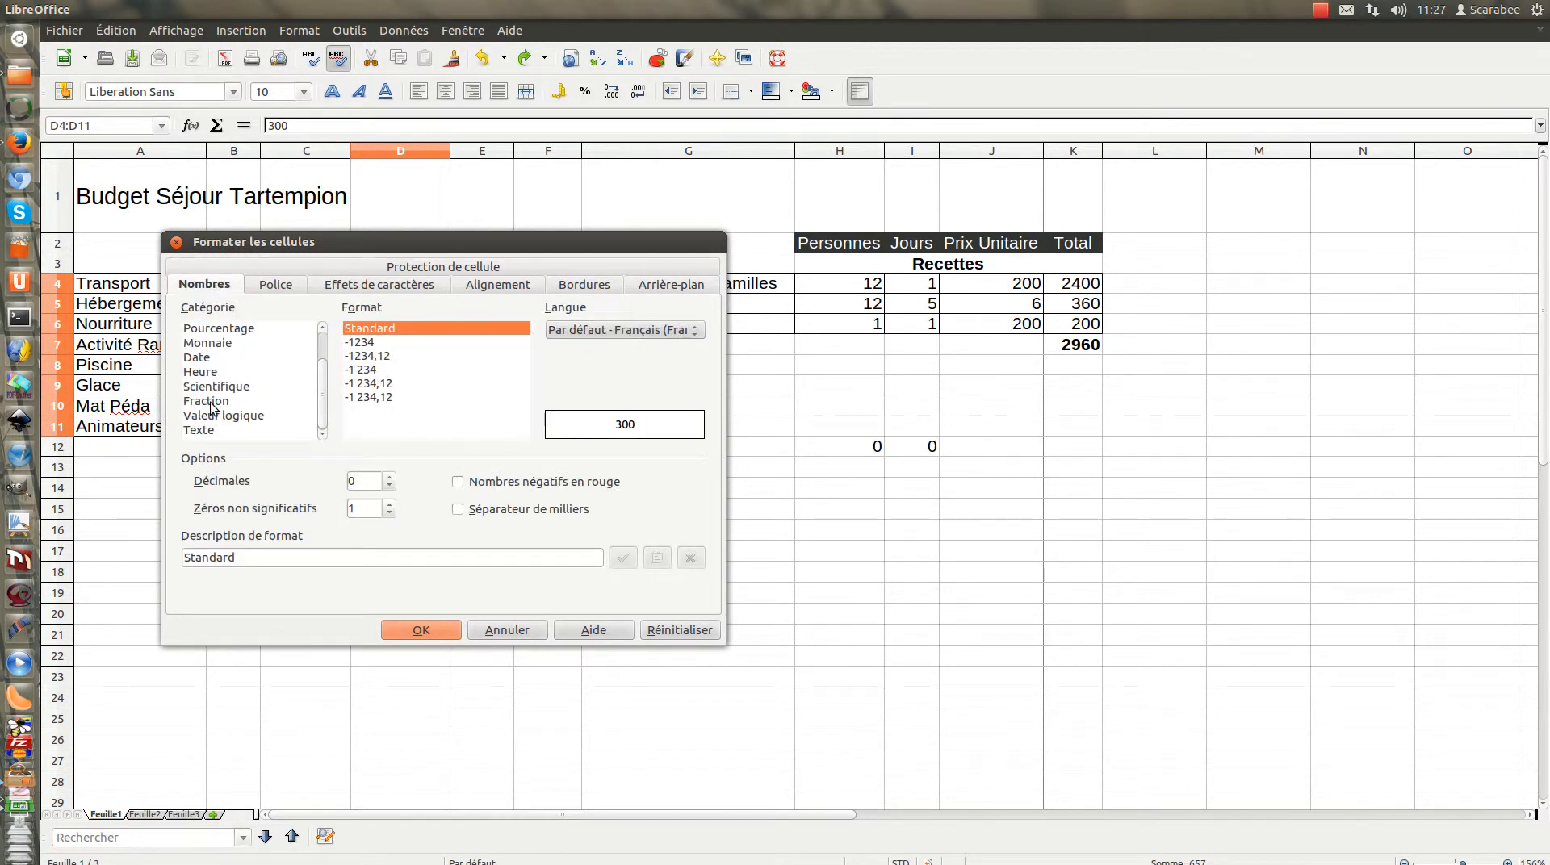
{"action": "scroll", "coordinate": [284, 372], "scroll_direction": "up", "scroll_amount": 1}
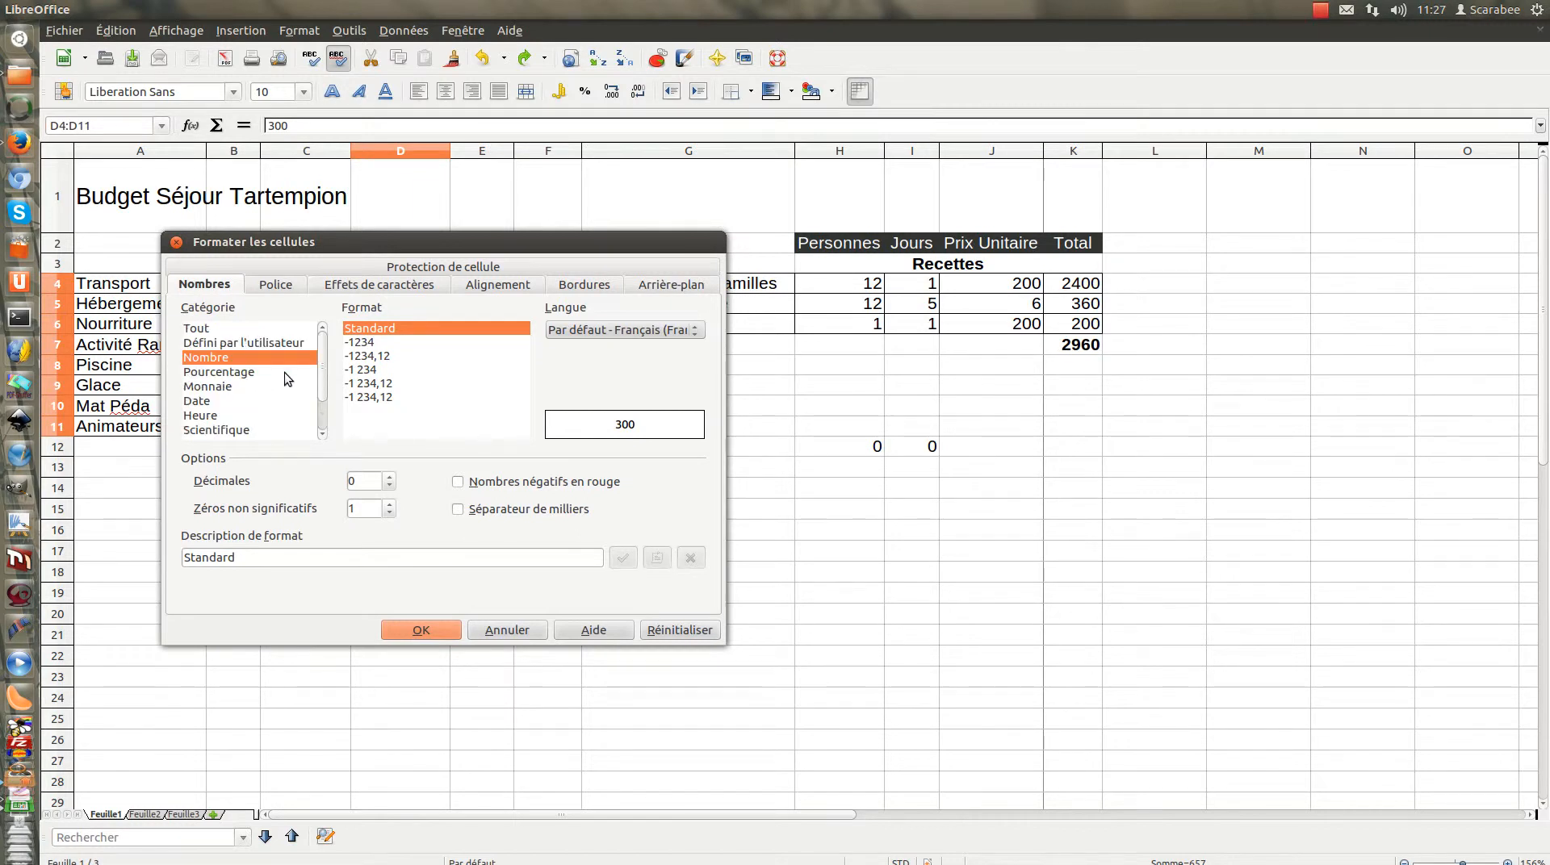
{"action": "left_click", "coordinate": [208, 387]}
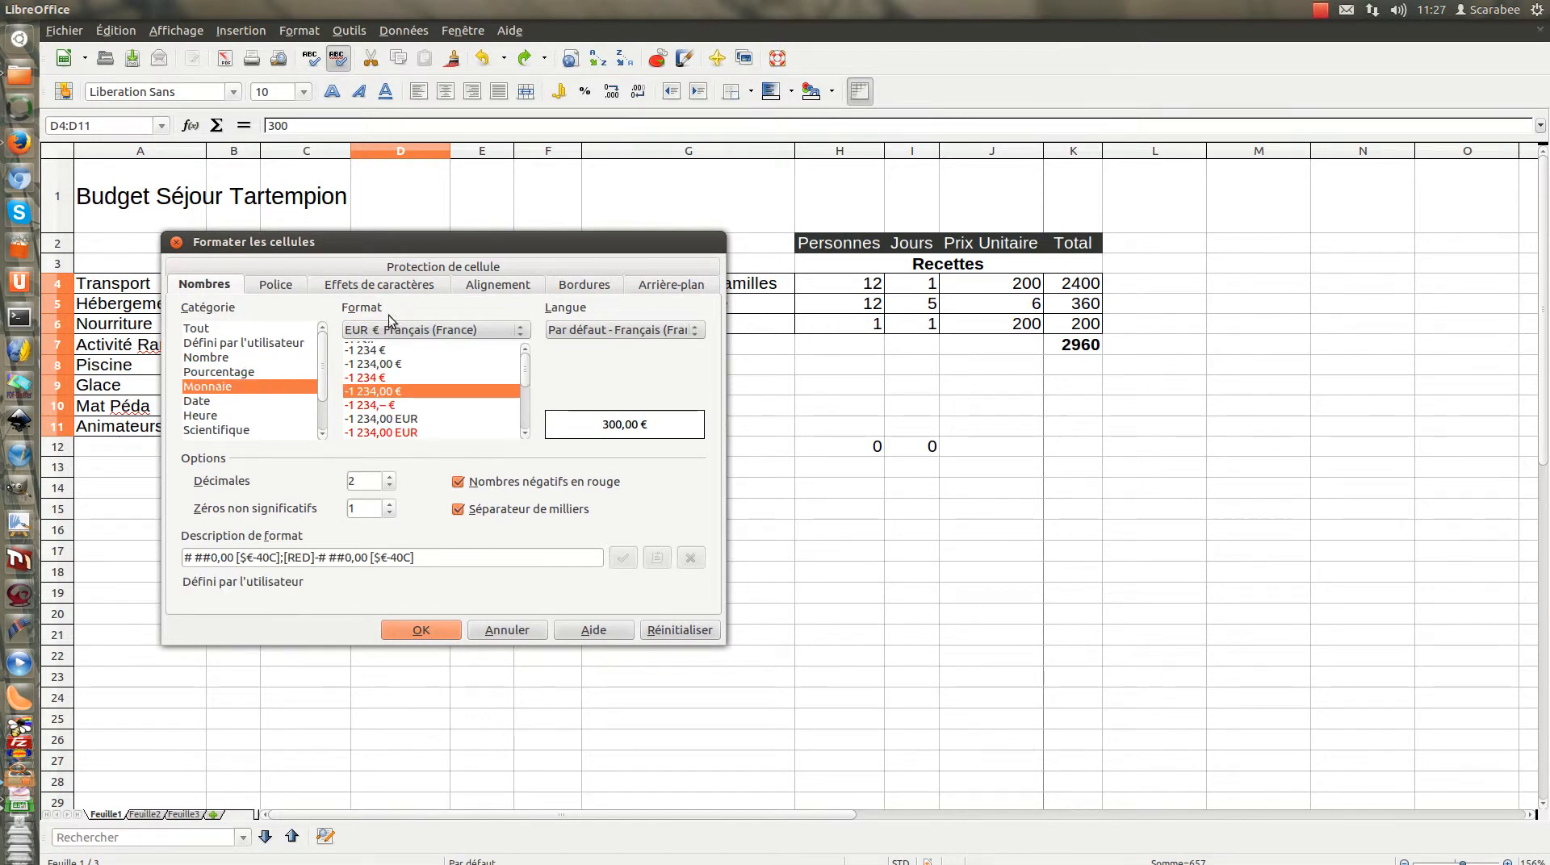
Choose EUR € Français (France) as the currency and apply the -1 234,00 € format to the selected unit prices
{"action": "left_click", "coordinate": [522, 331]}
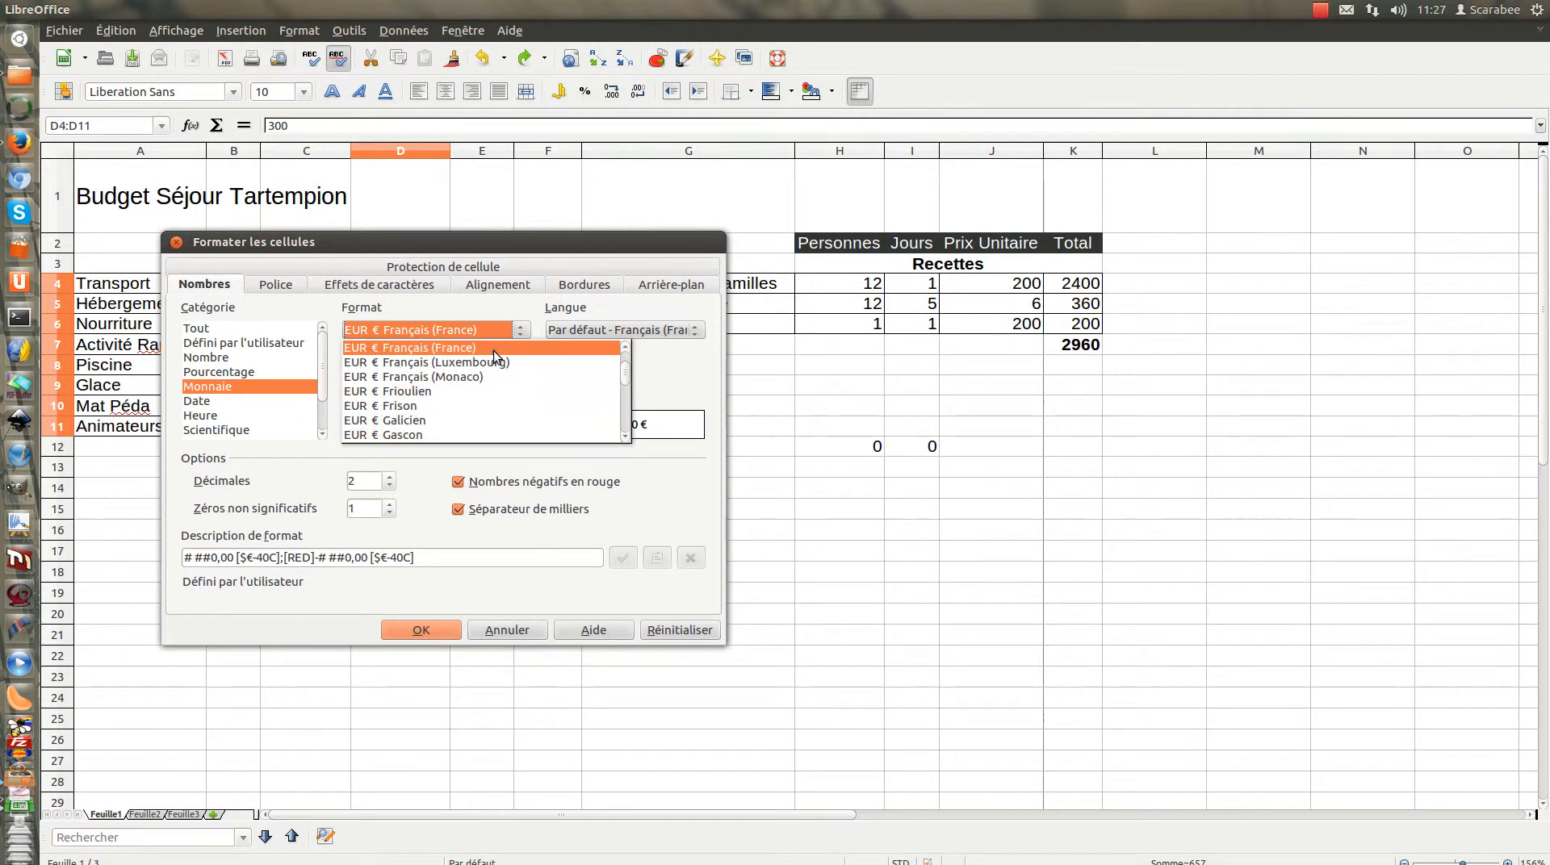
{"action": "scroll", "coordinate": [539, 385], "scroll_direction": "down", "scroll_amount": 10}
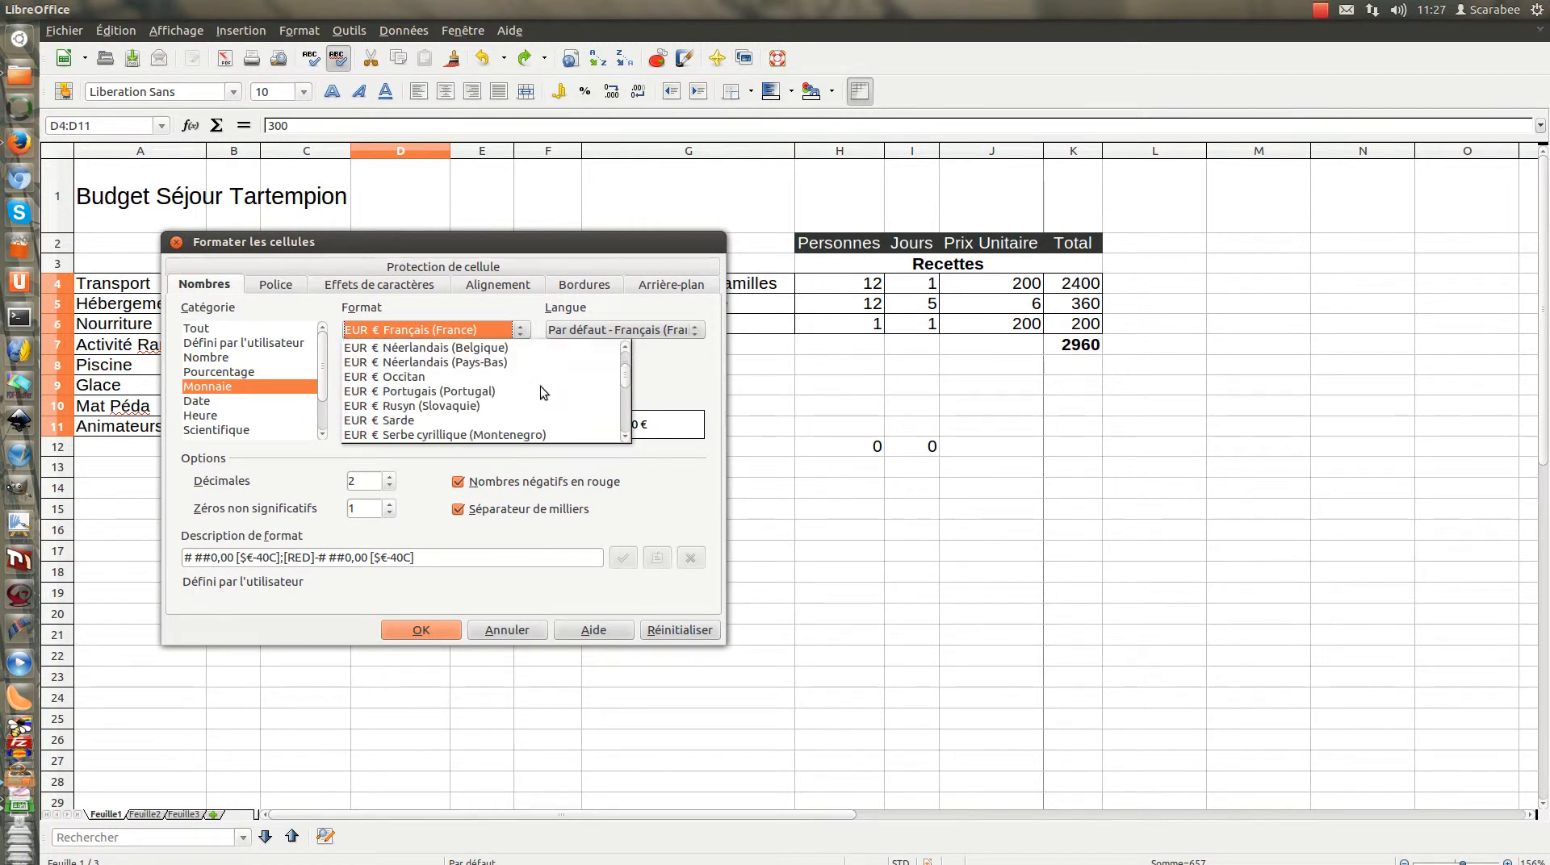
{"action": "scroll", "coordinate": [443, 415], "scroll_direction": "down", "scroll_amount": 2}
{"action": "scroll", "coordinate": [443, 415], "scroll_direction": "up", "scroll_amount": 3}
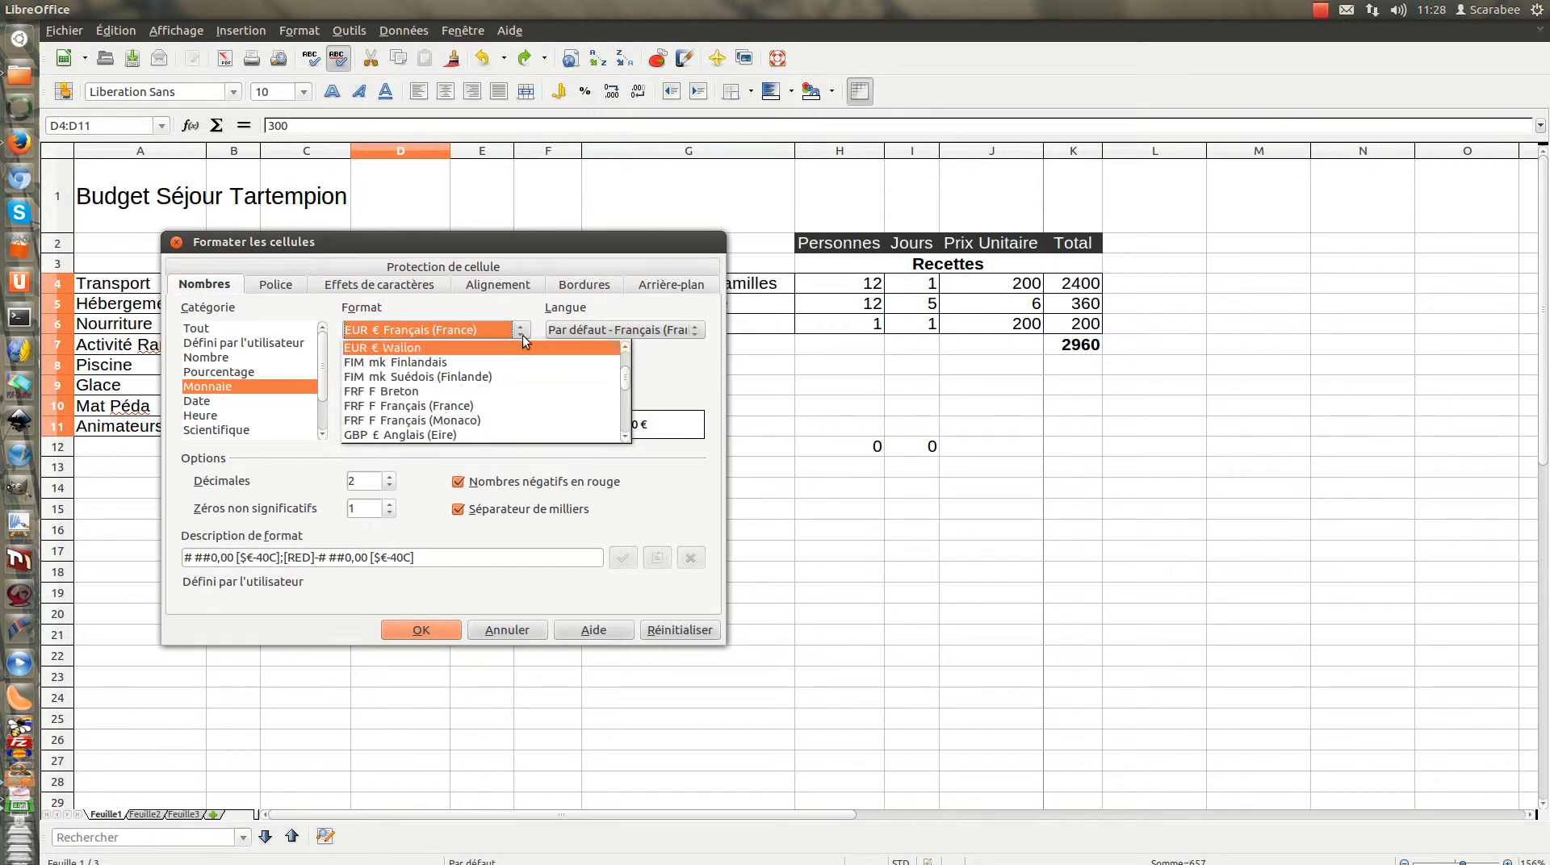
{"action": "scroll", "coordinate": [546, 371], "scroll_direction": "up", "scroll_amount": 10}
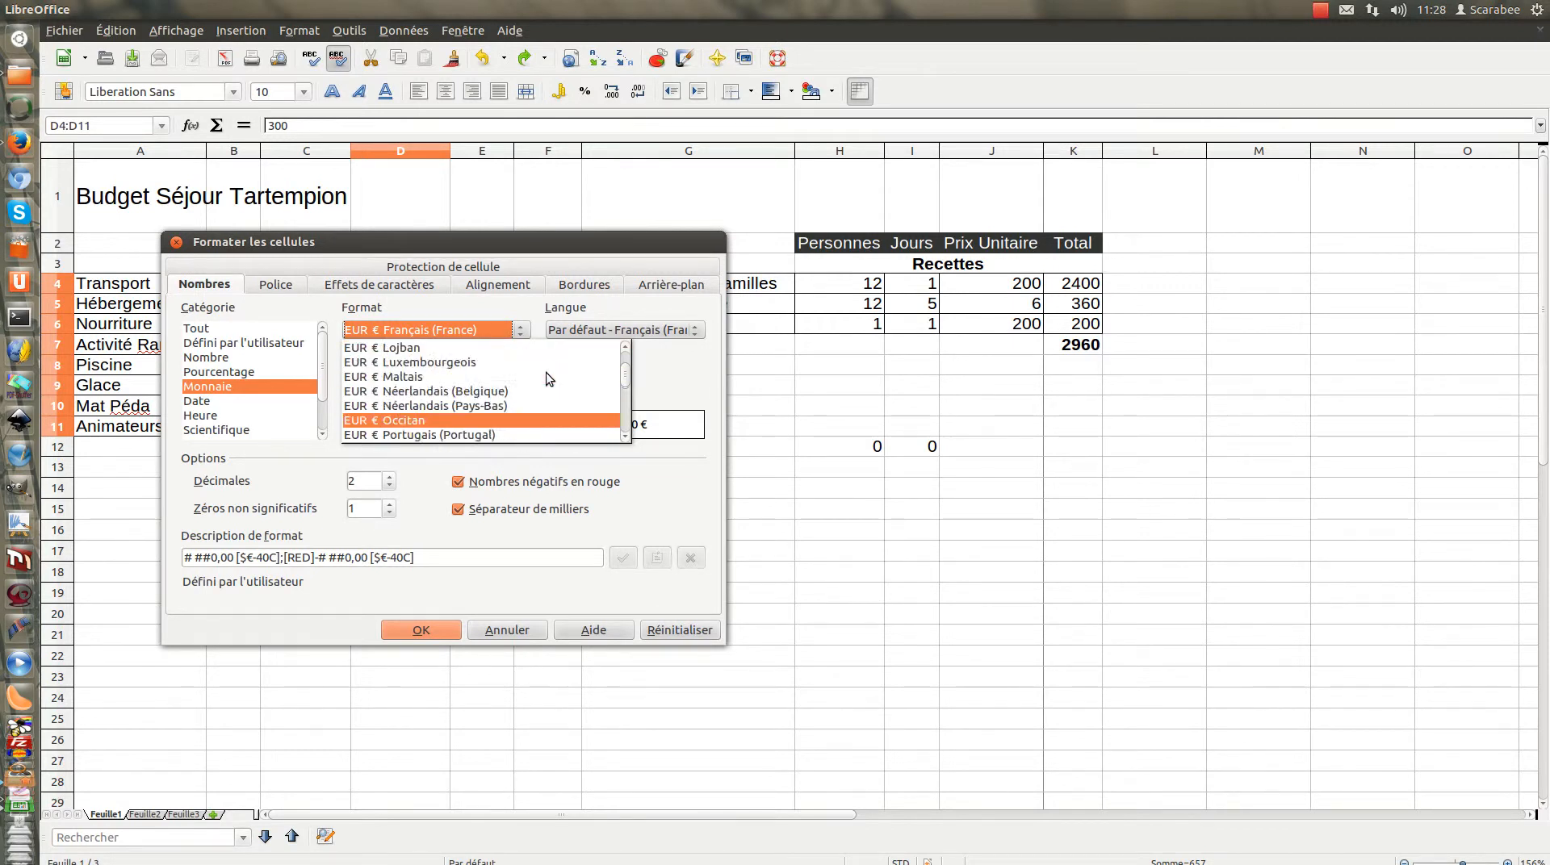
{"action": "scroll", "coordinate": [546, 371], "scroll_direction": "up", "scroll_amount": 8}
{"action": "scroll", "coordinate": [545, 371], "scroll_direction": "down", "scroll_amount": 4}
{"action": "scroll", "coordinate": [545, 371], "scroll_direction": "down", "scroll_amount": 4}
{"action": "scroll", "coordinate": [546, 371], "scroll_direction": "up", "scroll_amount": 1}
{"action": "scroll", "coordinate": [545, 371], "scroll_direction": "down", "scroll_amount": 1}
{"action": "scroll", "coordinate": [545, 372], "scroll_direction": "down", "scroll_amount": 2}
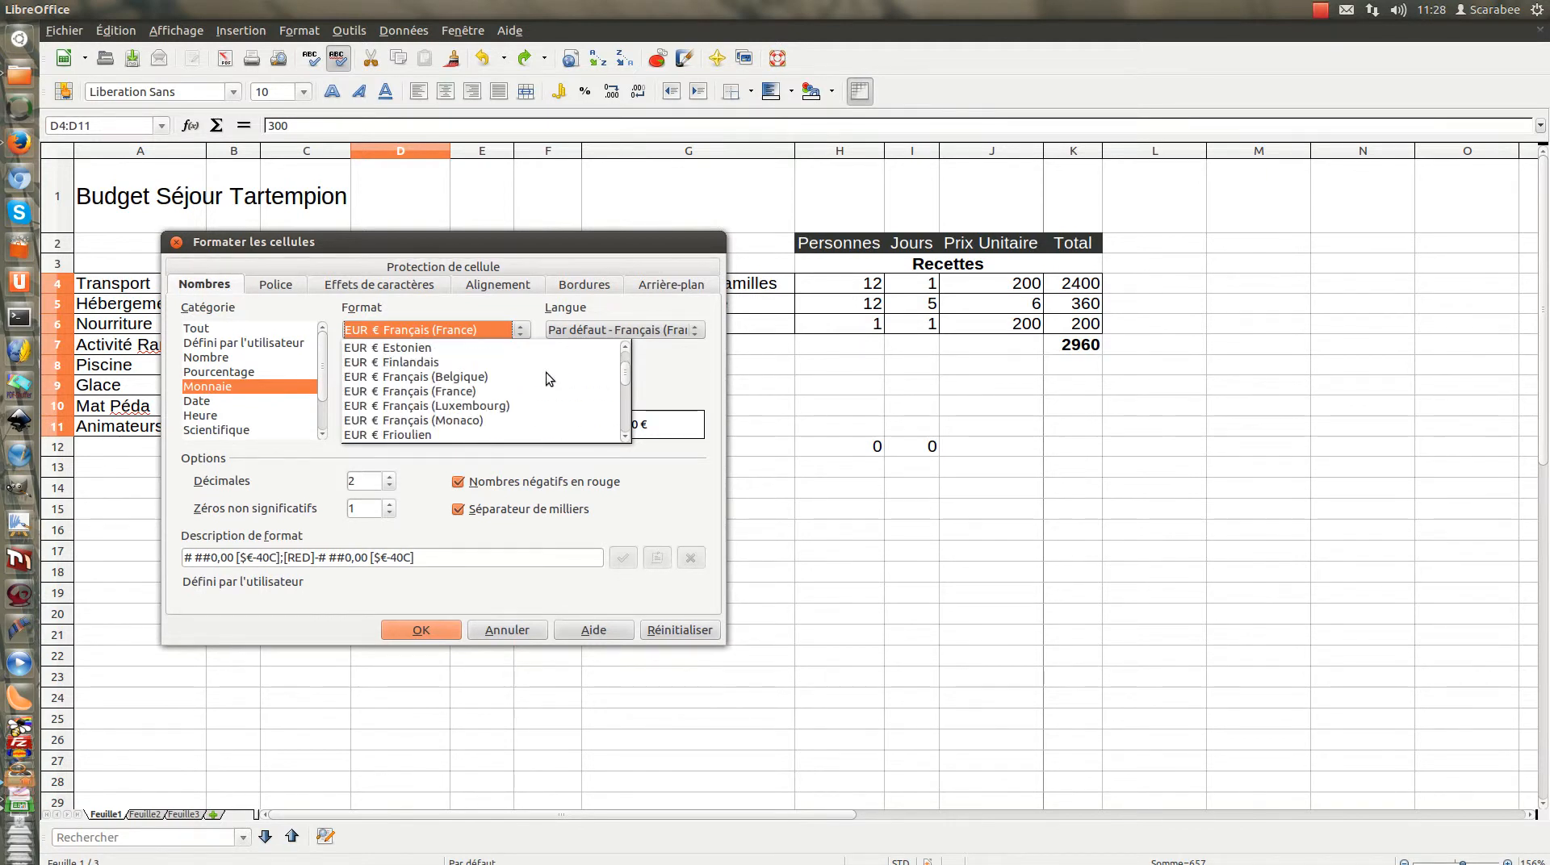
{"action": "left_click", "coordinate": [411, 392]}
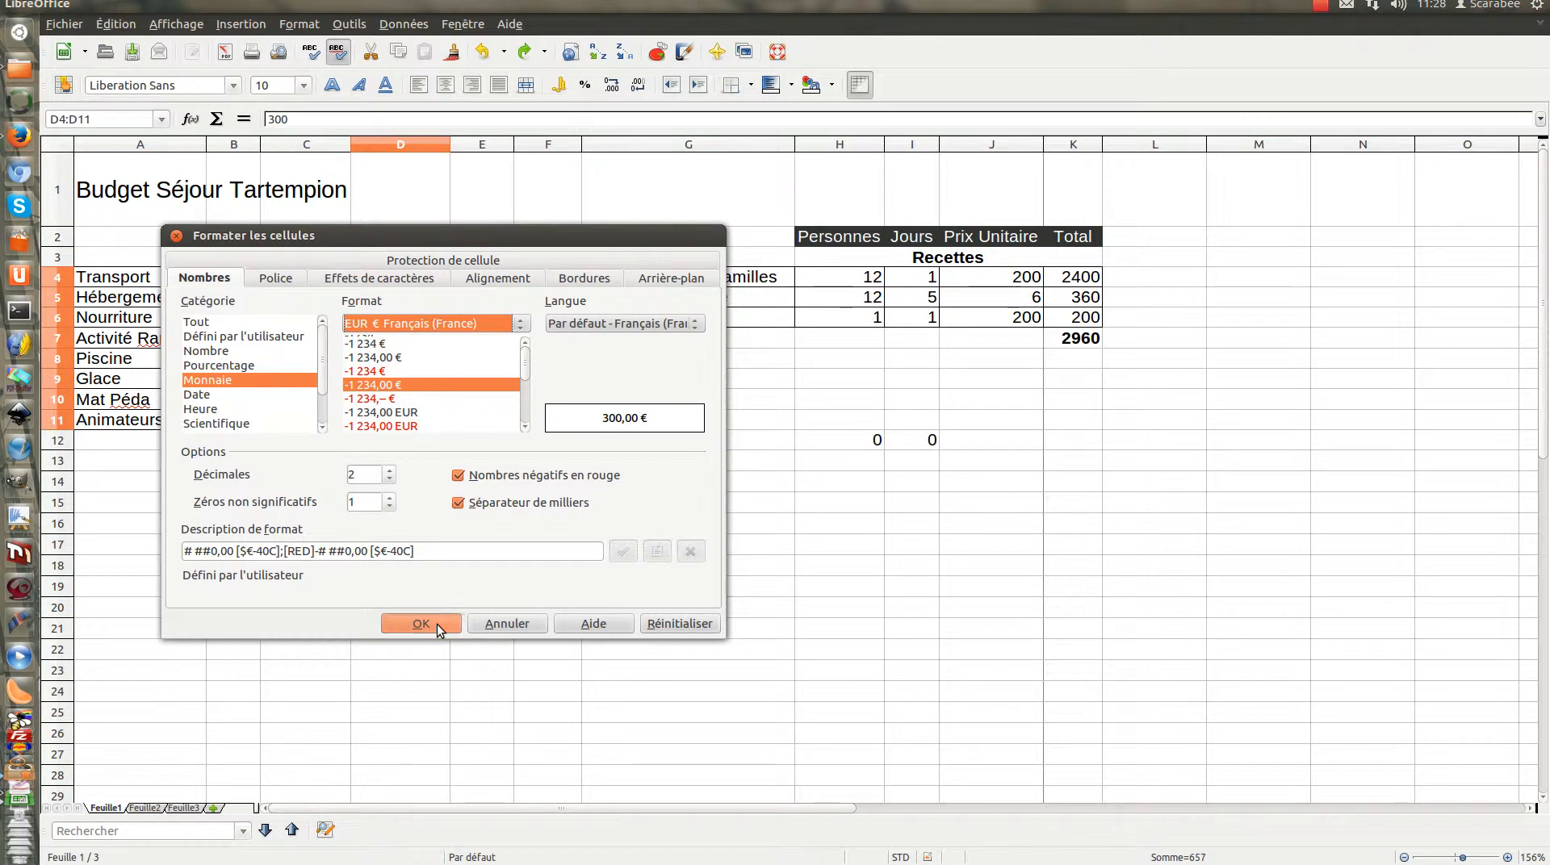
{"action": "left_click", "coordinate": [421, 623]}
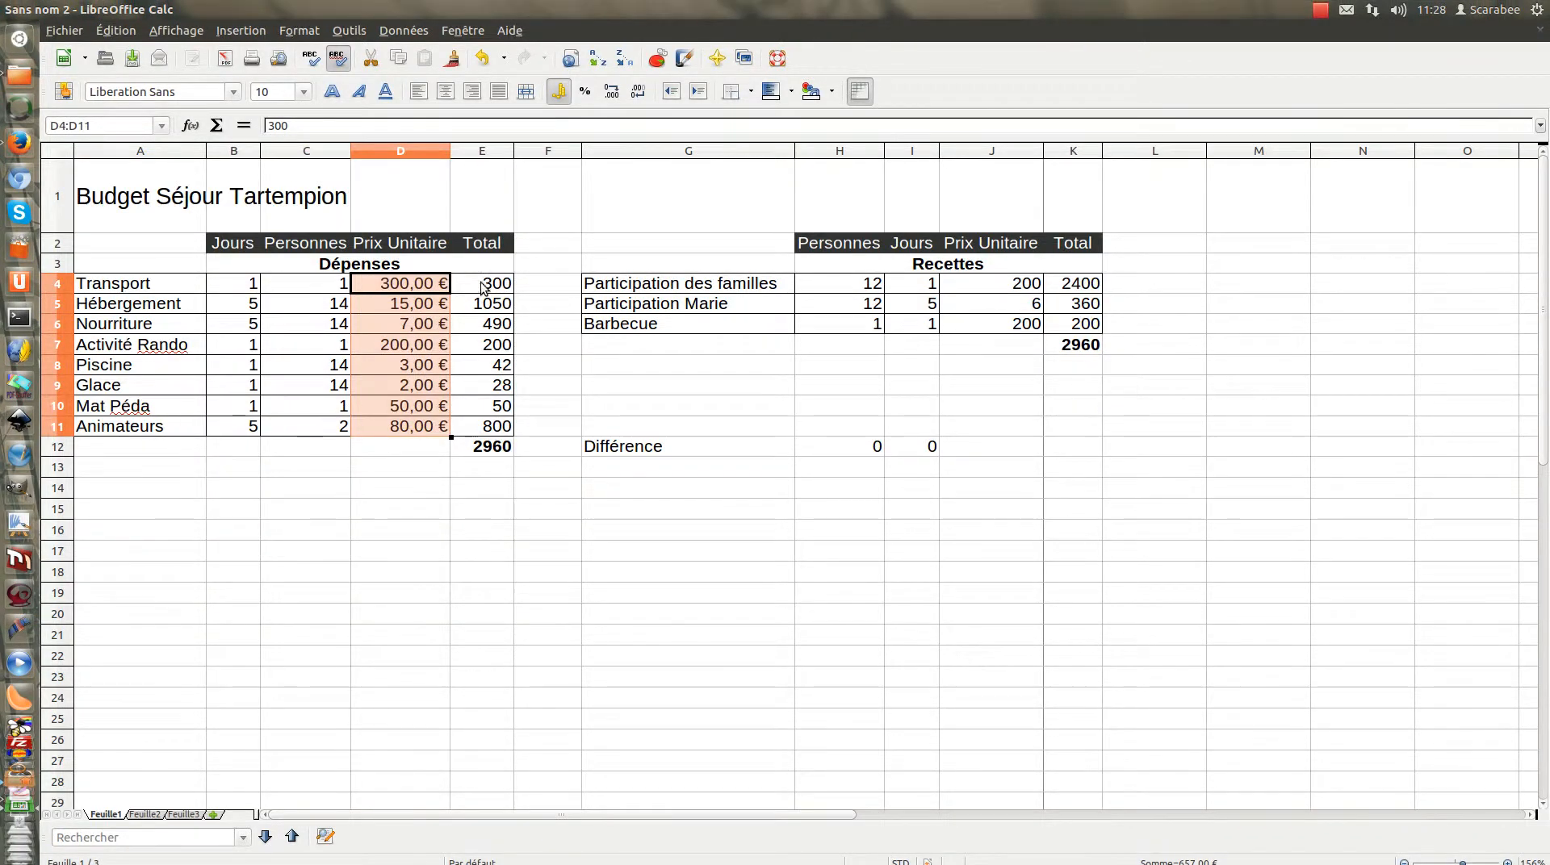
Format the Dépenses totals in E4:E11 as euro currency with two decimals and widen column E to fit the amounts
{"action": "left_click_drag", "start_coordinate": [482, 288], "coordinate": [480, 427]}
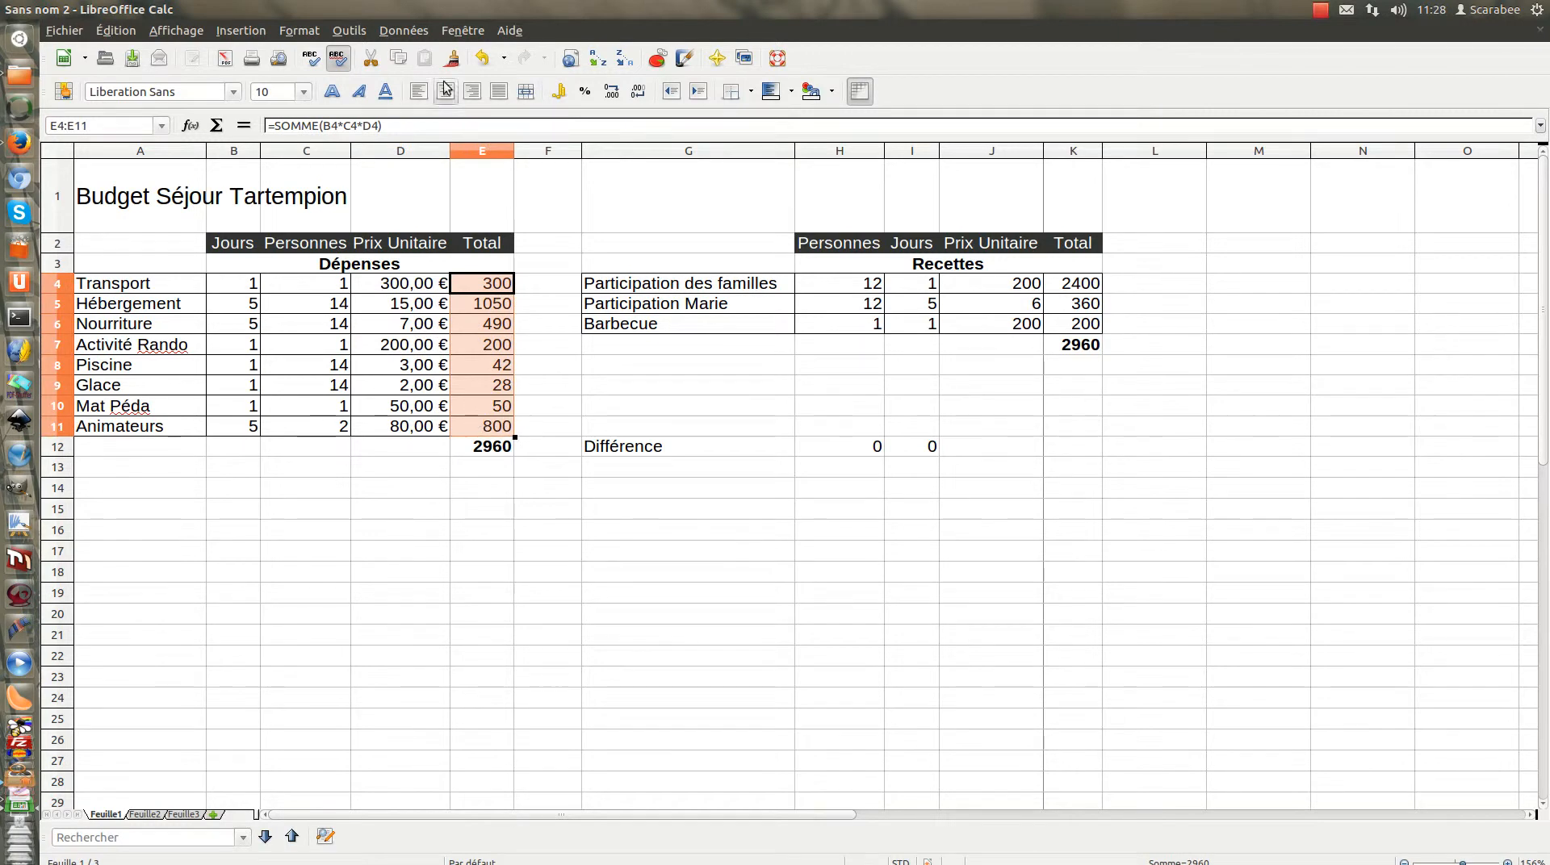
{"action": "left_click", "coordinate": [305, 34]}
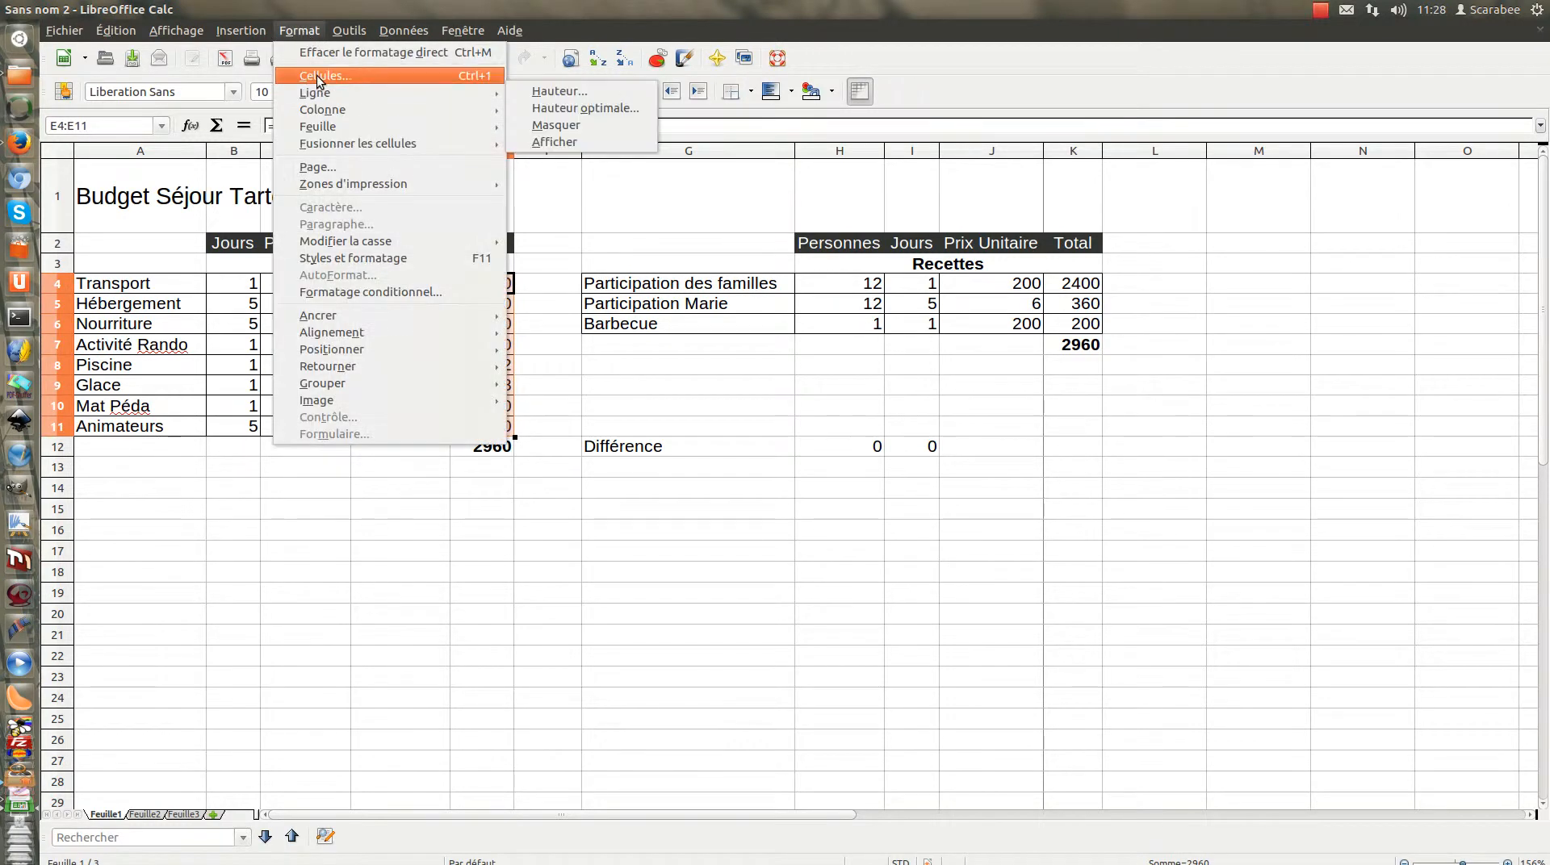
{"action": "left_click", "coordinate": [339, 86]}
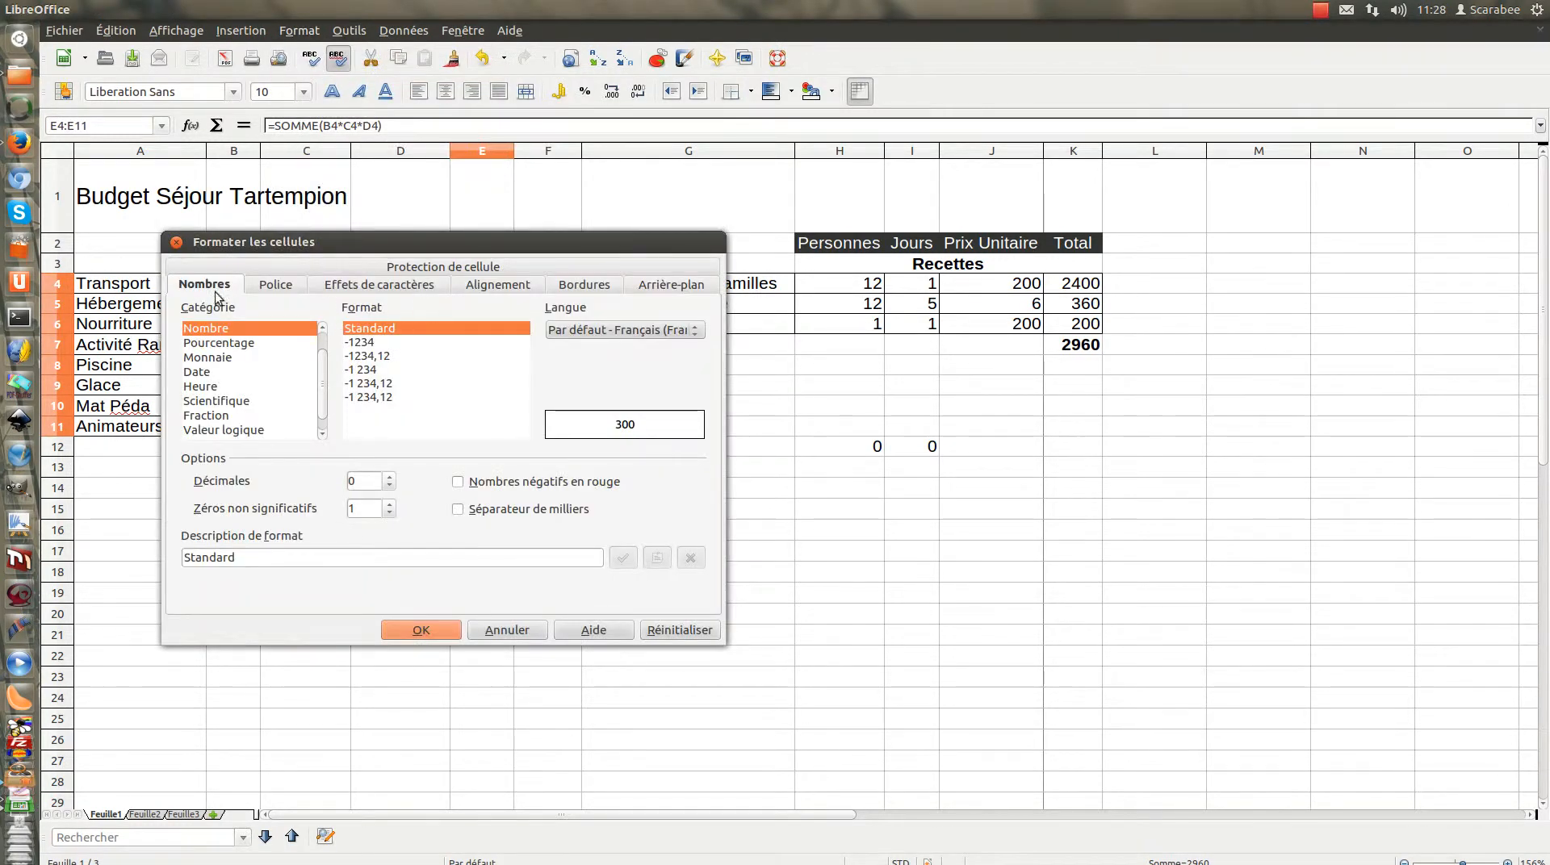
{"action": "left_click", "coordinate": [208, 357]}
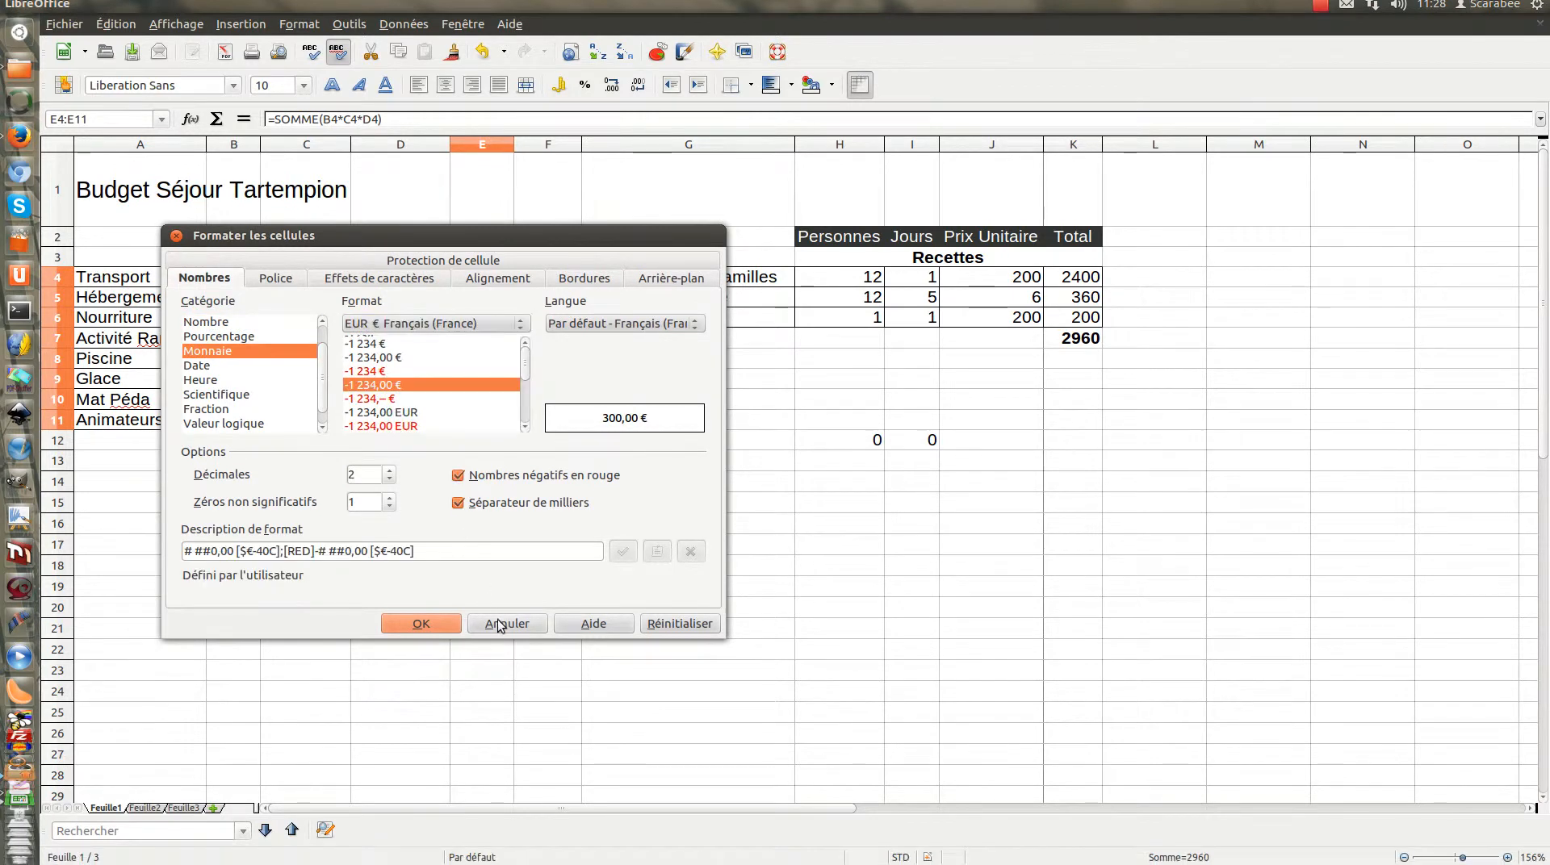
{"action": "left_click", "coordinate": [421, 623]}
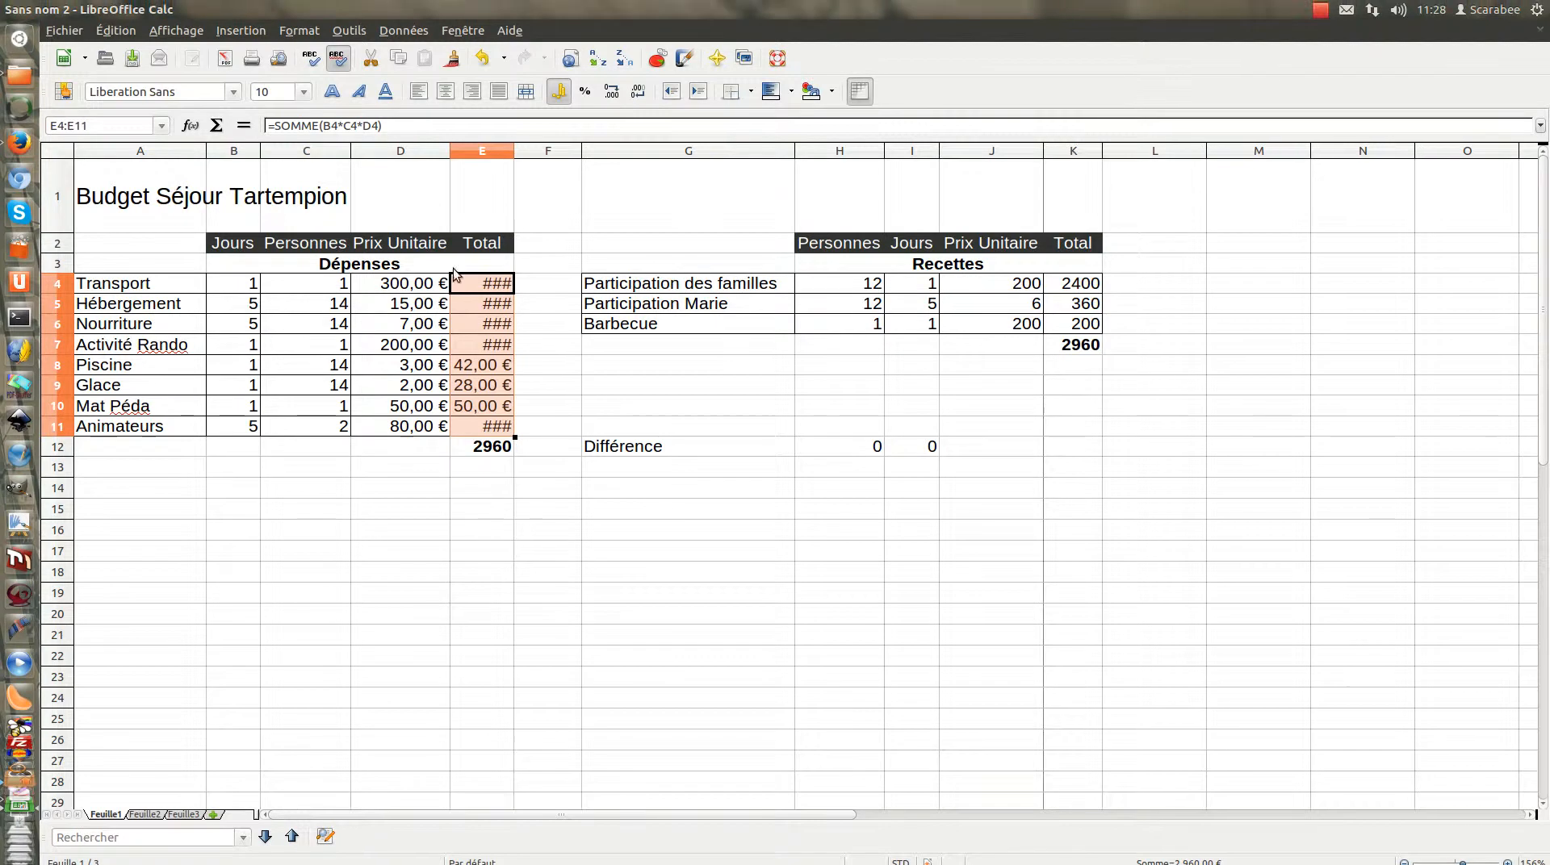
{"action": "left_click_drag", "start_coordinate": [516, 152], "coordinate": [537, 151]}
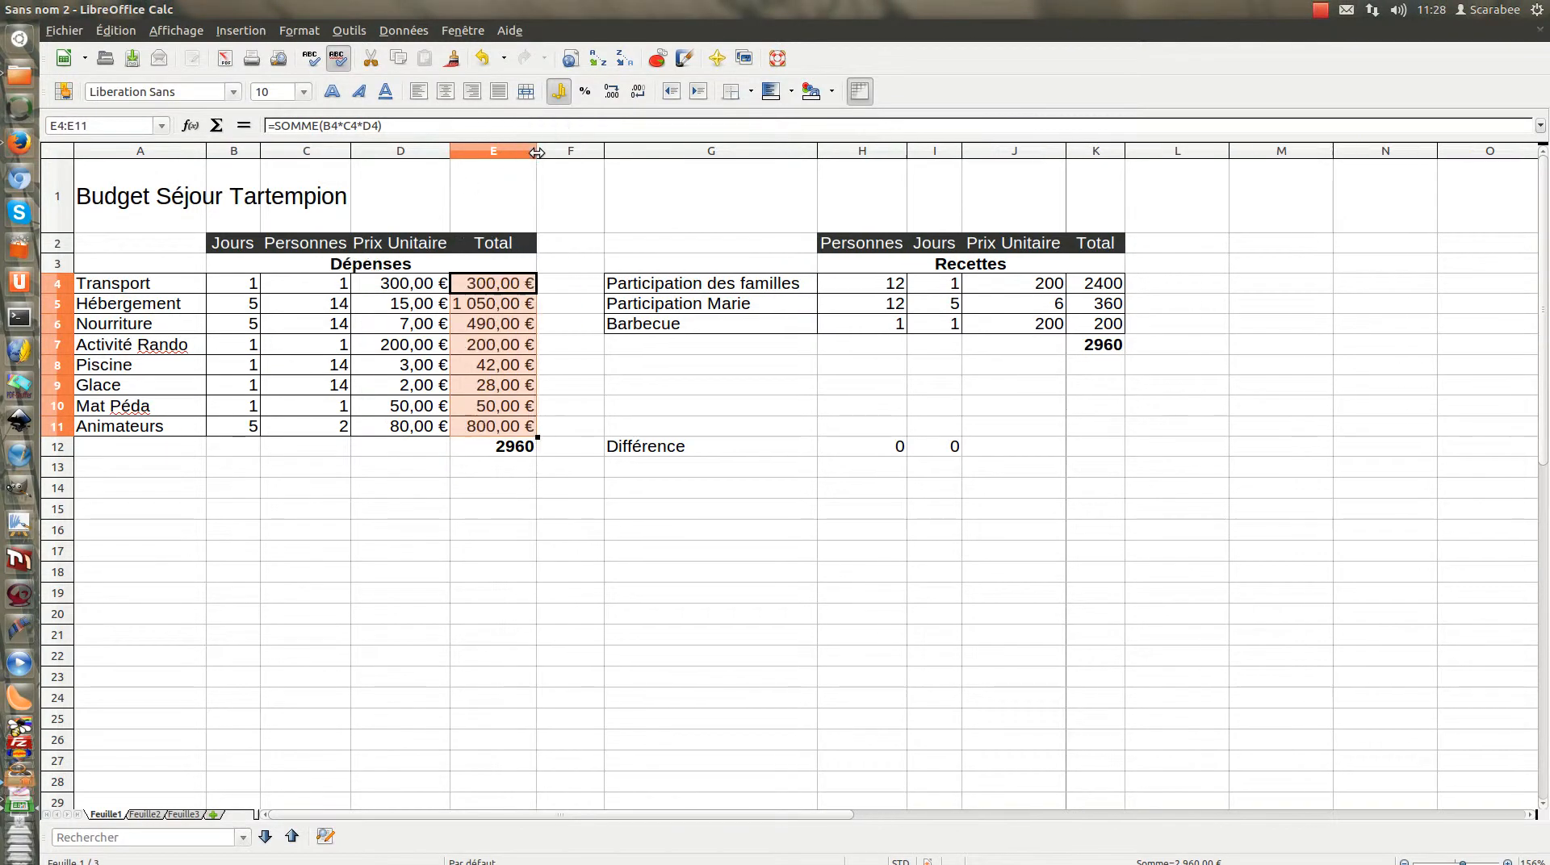
{"action": "left_click", "coordinate": [568, 285]}
Format the Recettes unit prices in J4:J6 as euro currency with two decimals
{"action": "left_click_drag", "start_coordinate": [1033, 289], "coordinate": [1034, 326]}
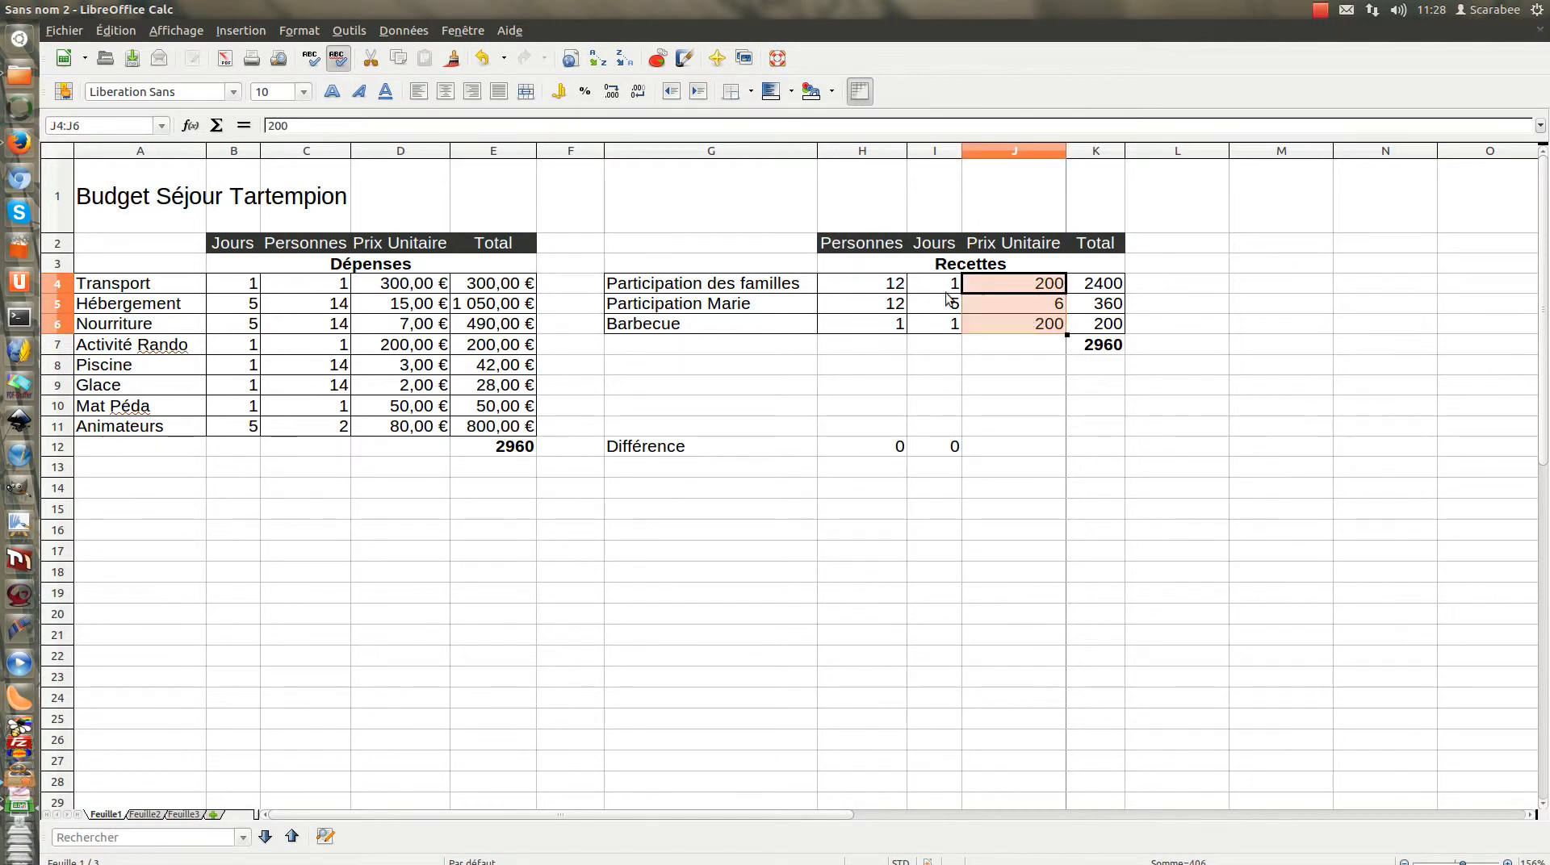
{"action": "left_click", "coordinate": [310, 33]}
{"action": "left_click", "coordinate": [314, 79]}
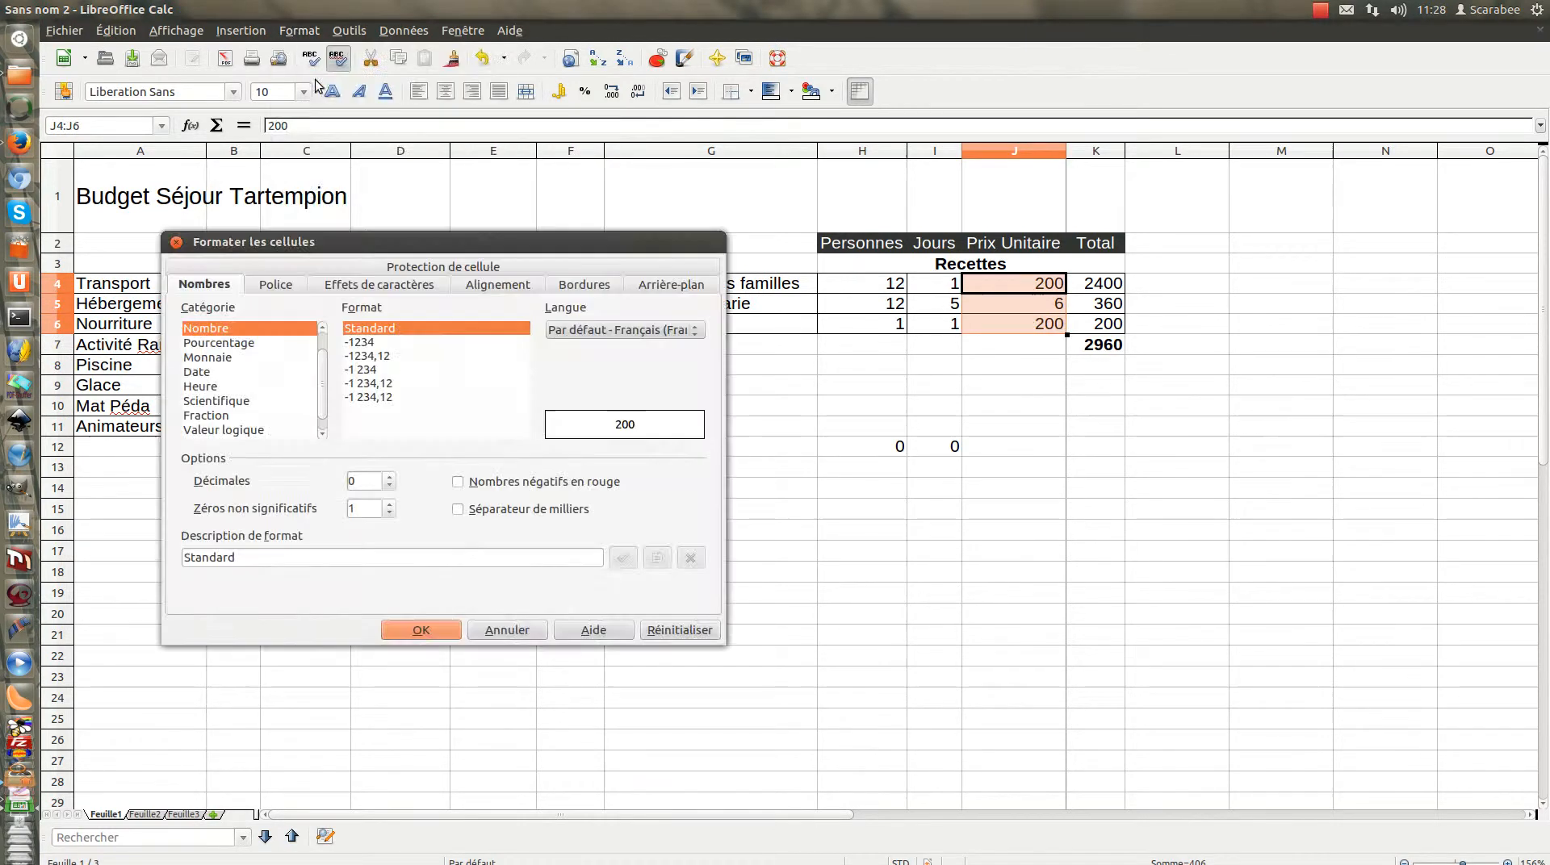
{"action": "left_click", "coordinate": [210, 357]}
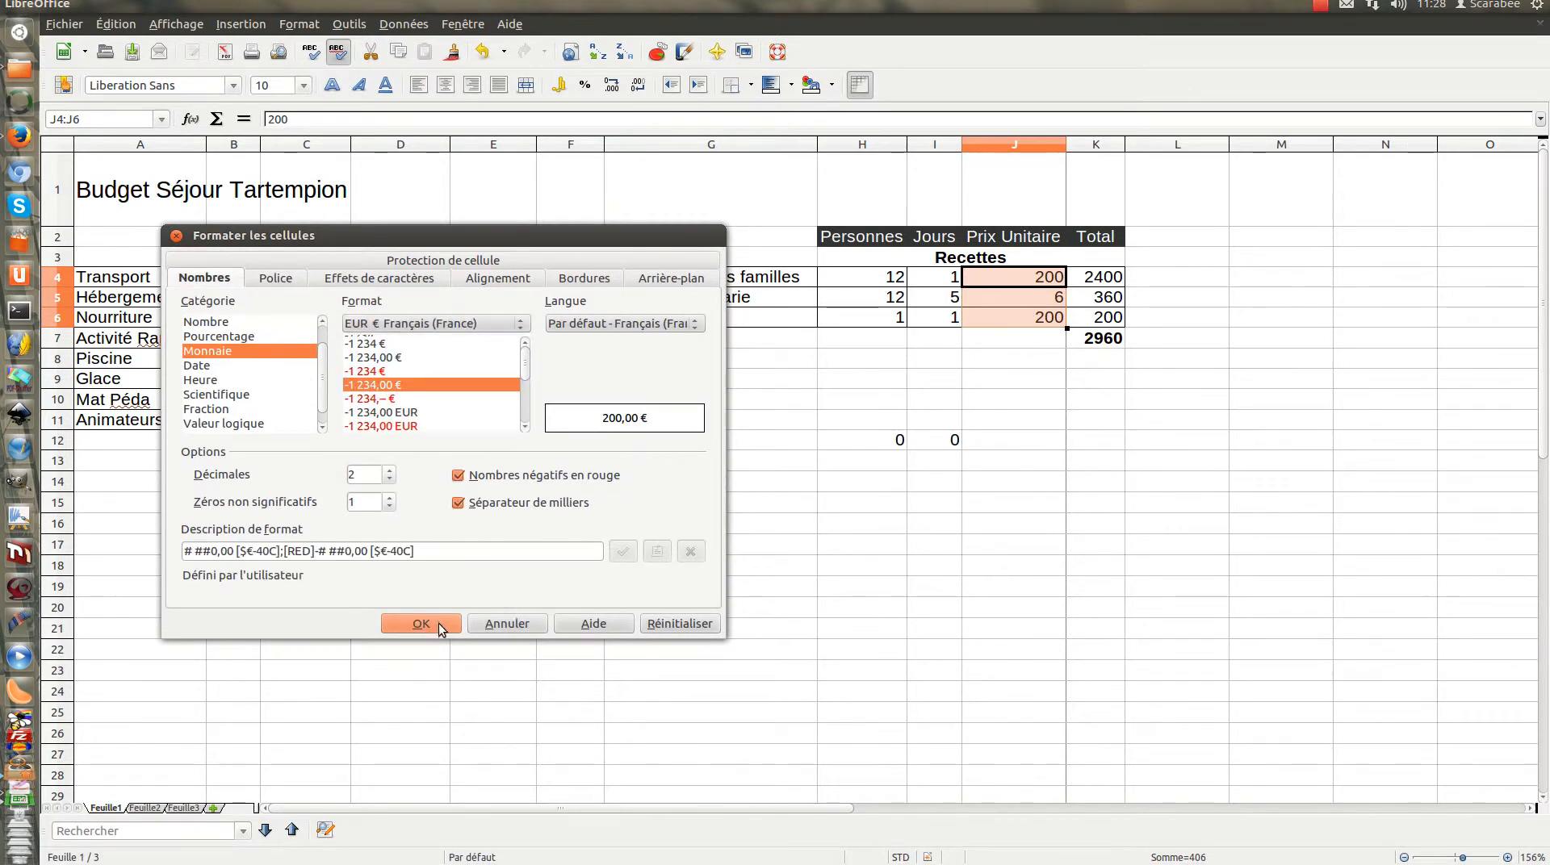
{"action": "left_click", "coordinate": [421, 623]}
Format the Recettes totals in K4:K7 as euro currency with two decimals and widen column K to fit the amounts
{"action": "left_click_drag", "start_coordinate": [1102, 284], "coordinate": [1102, 344]}
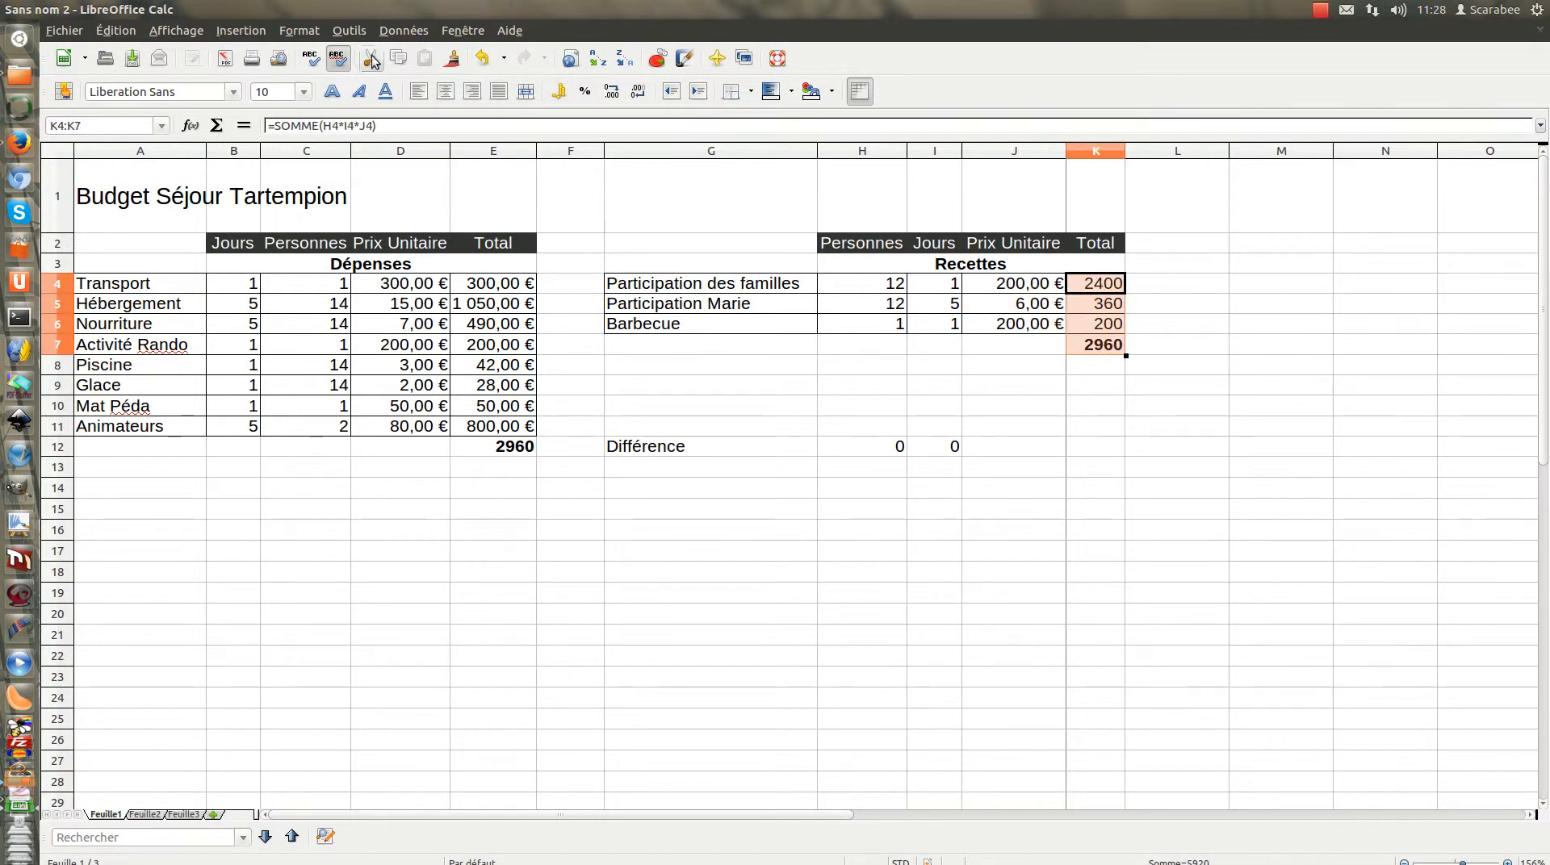
{"action": "left_click", "coordinate": [313, 31]}
{"action": "left_click", "coordinate": [315, 71]}
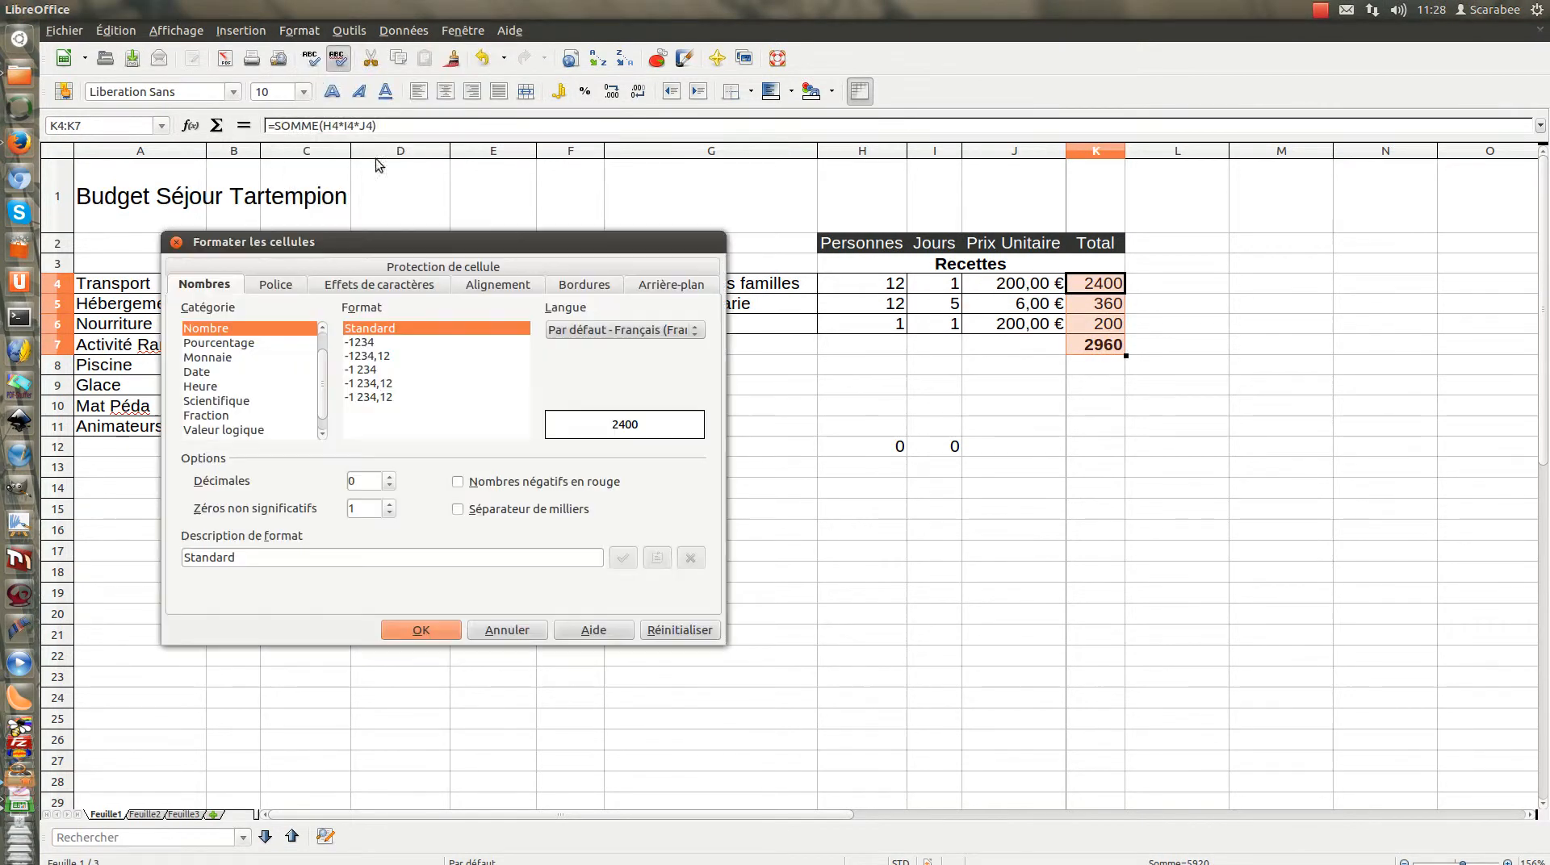
{"action": "left_click", "coordinate": [217, 359]}
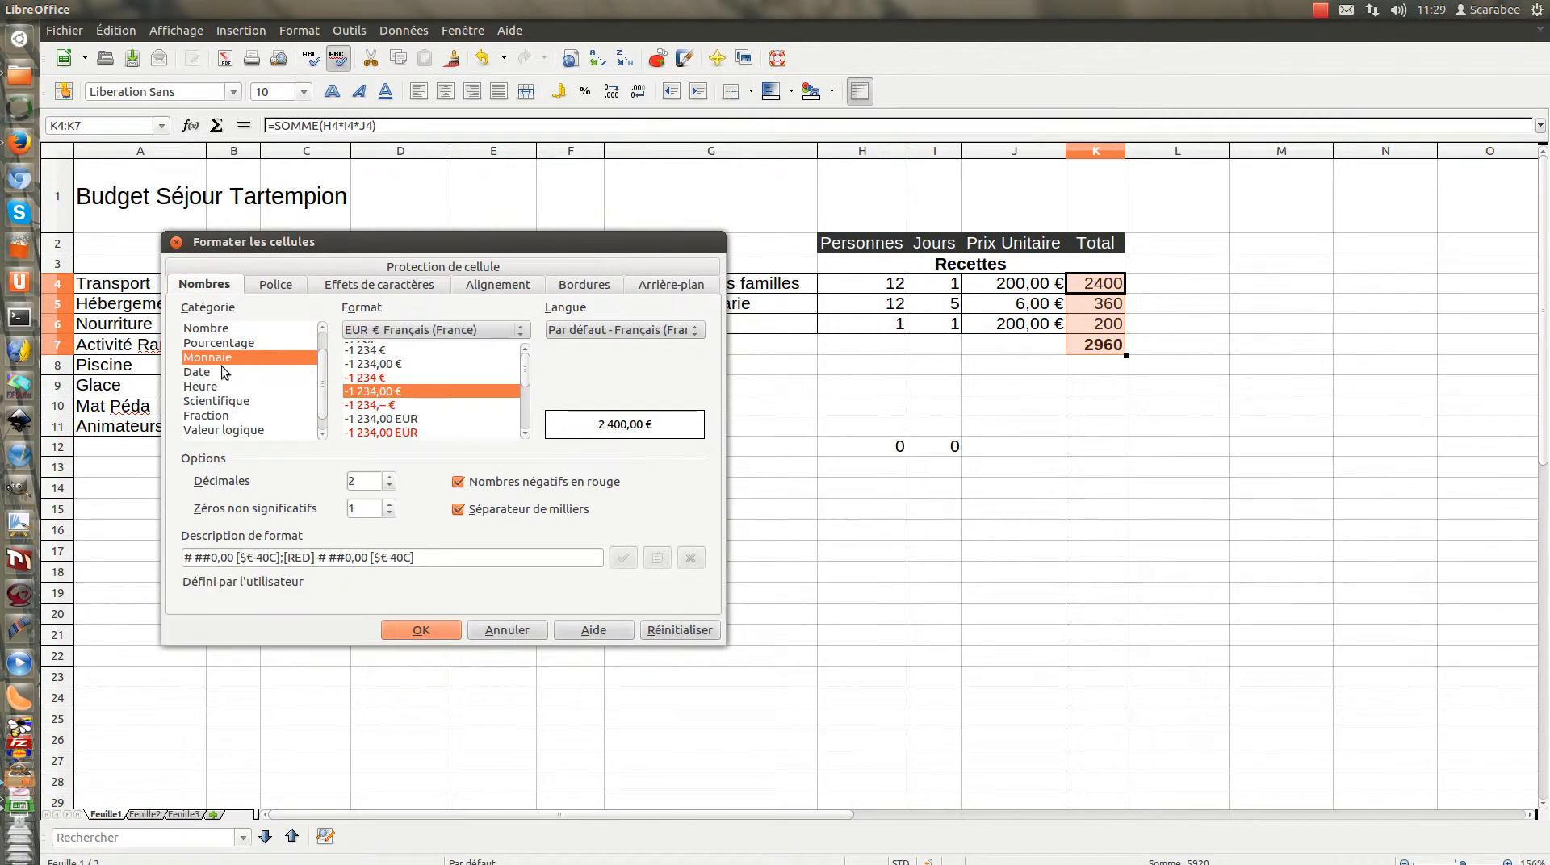
{"action": "left_click", "coordinate": [415, 625]}
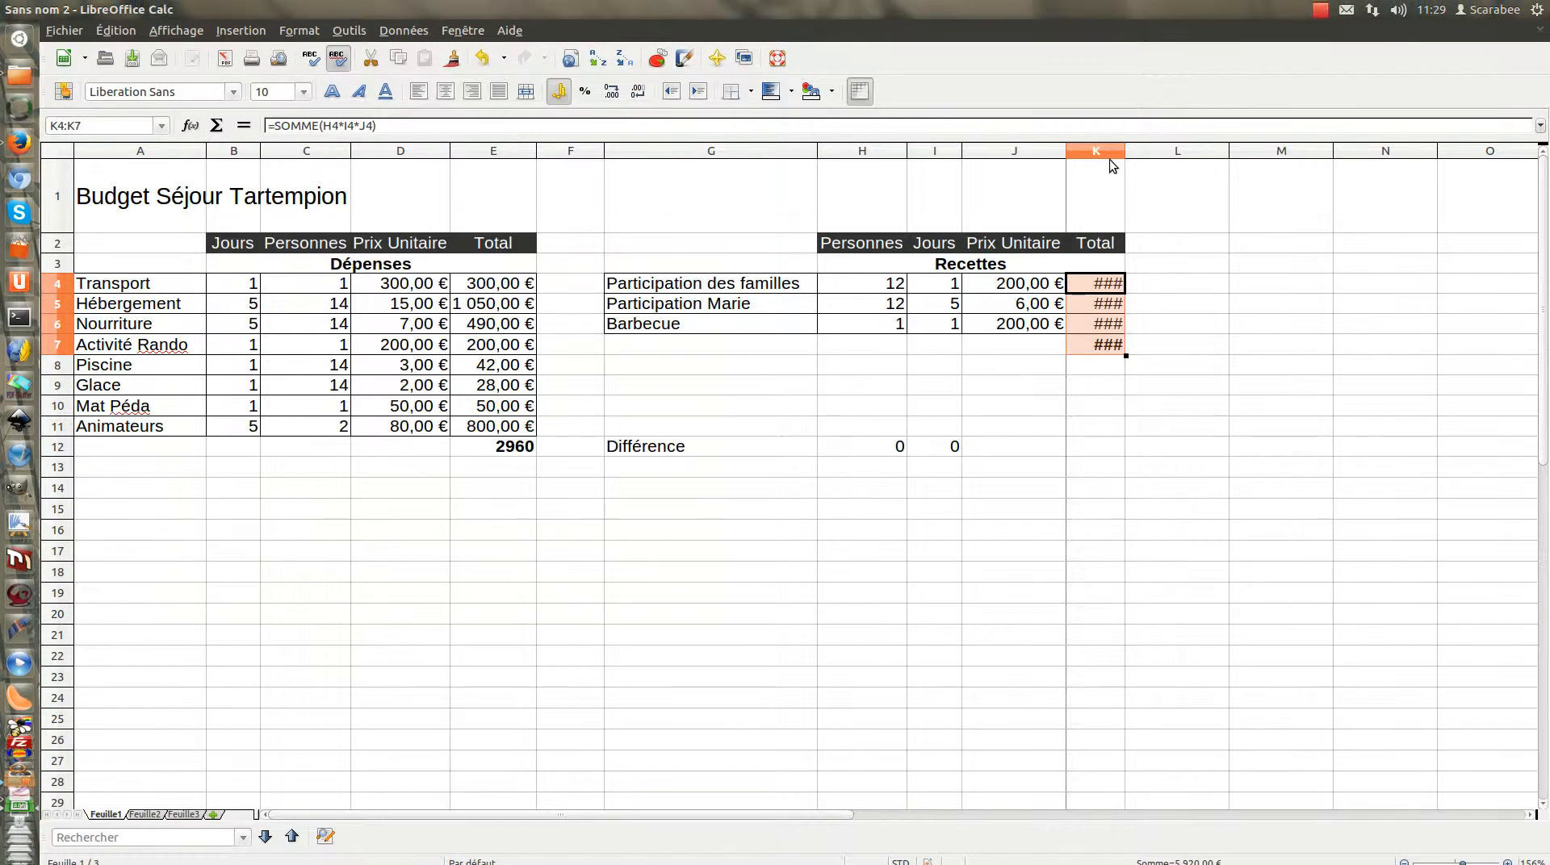
{"action": "left_click_drag", "start_coordinate": [1125, 152], "coordinate": [1174, 152]}
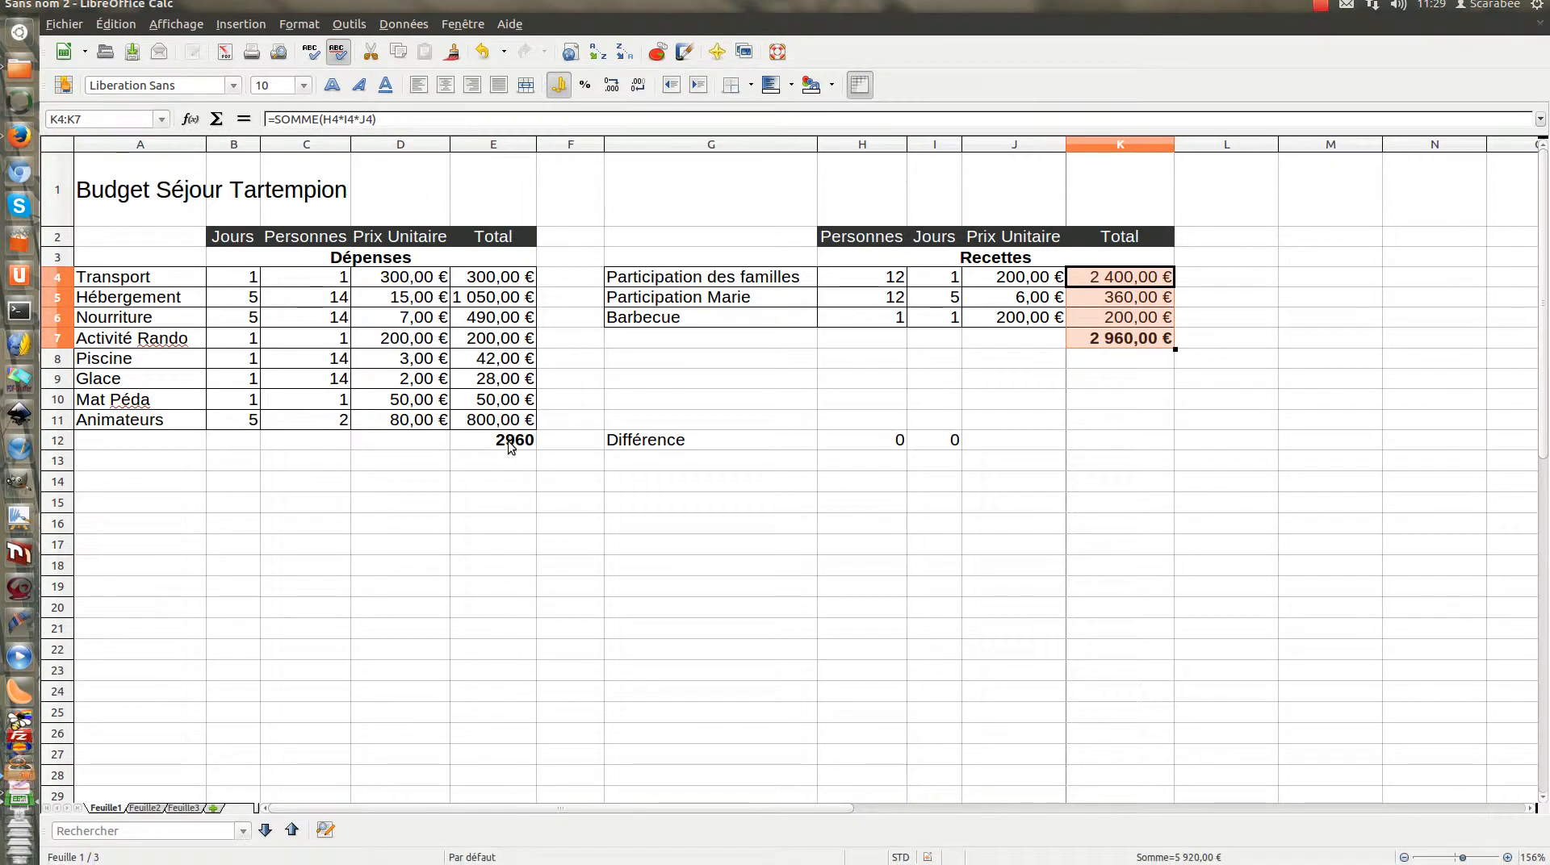
Format the overall Dépenses total in E12 as euro currency with two decimals
{"action": "left_click", "coordinate": [509, 443]}
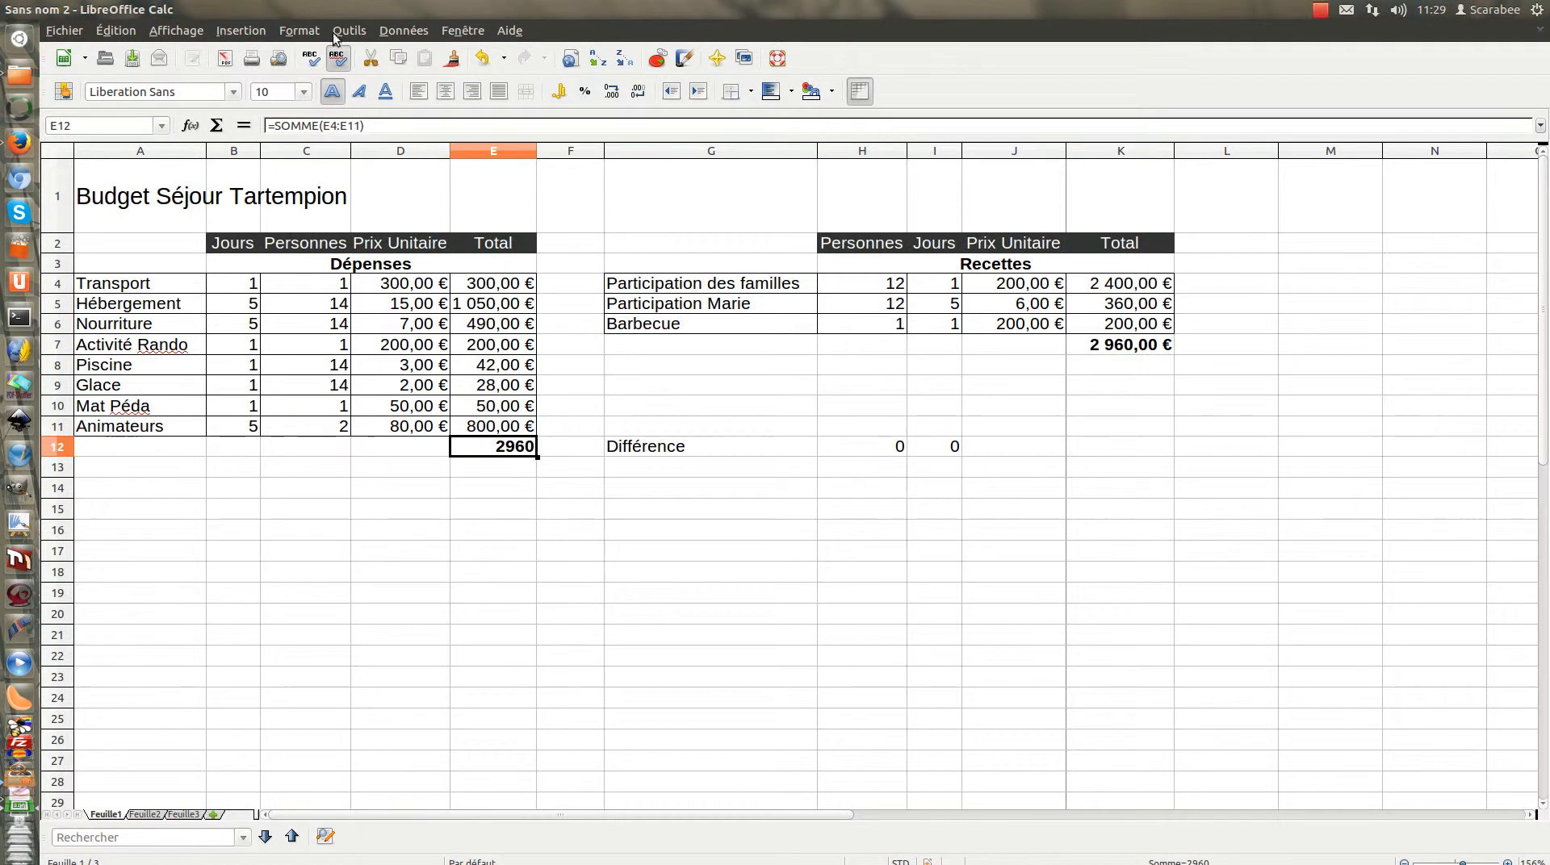
{"action": "left_click", "coordinate": [299, 24]}
{"action": "left_click", "coordinate": [308, 76]}
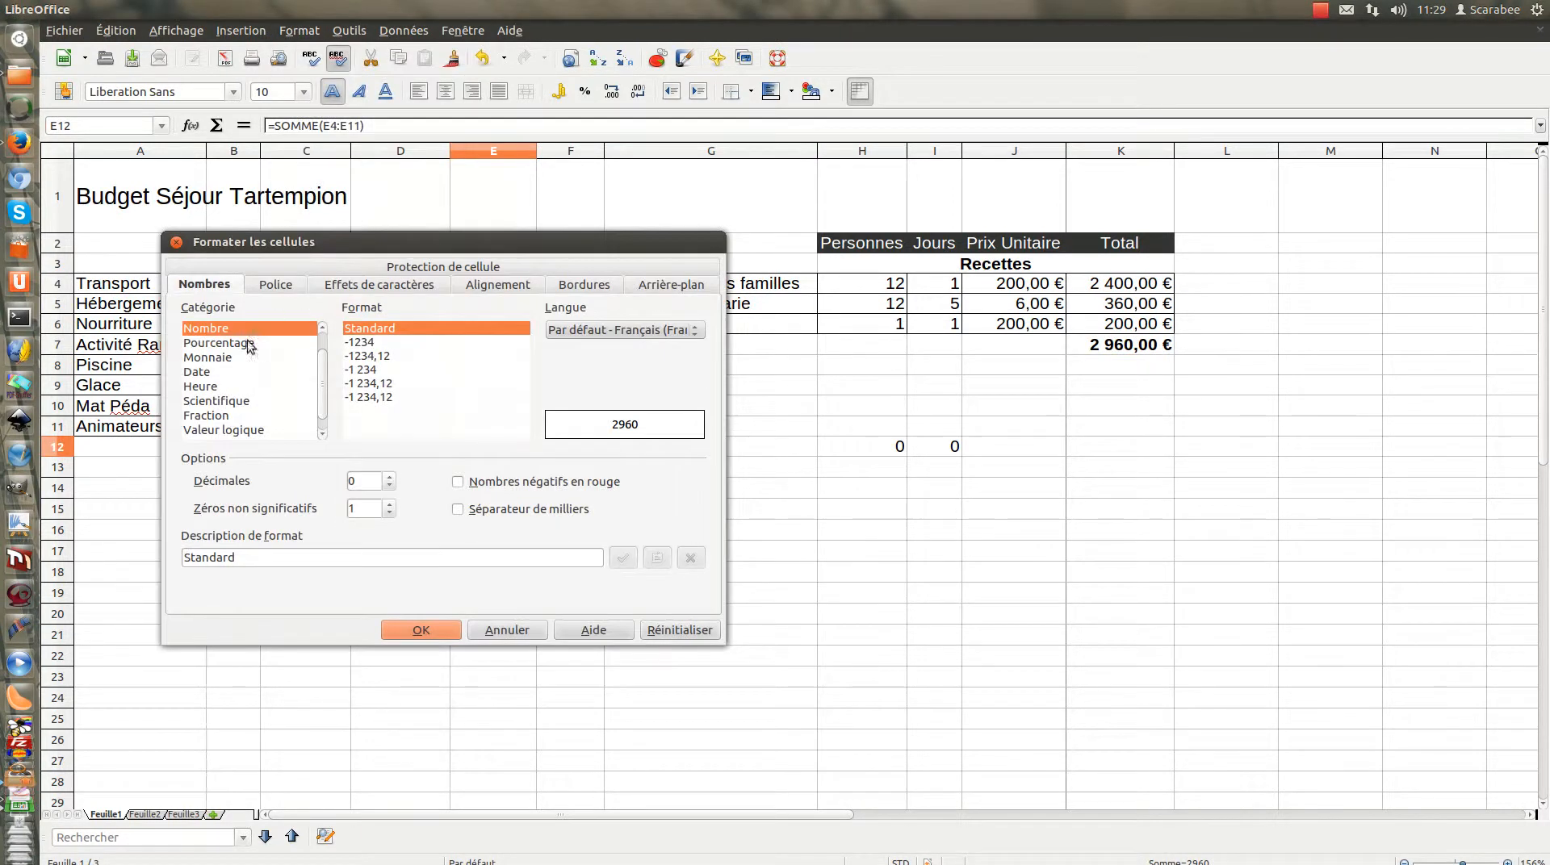
{"action": "left_click", "coordinate": [219, 358]}
{"action": "left_click", "coordinate": [421, 630]}
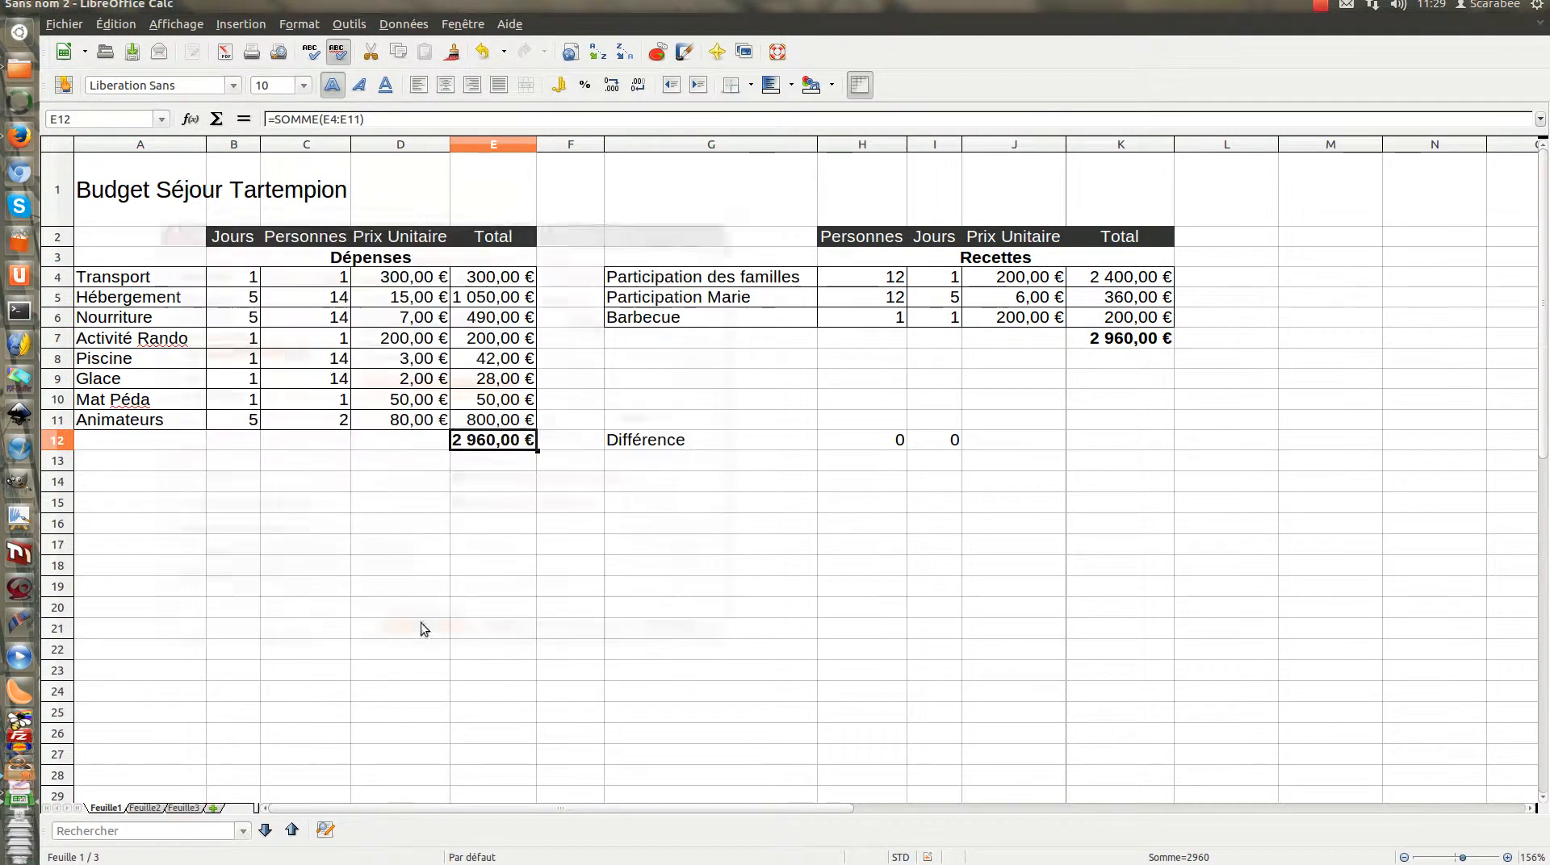
{"action": "left_click", "coordinate": [502, 499]}
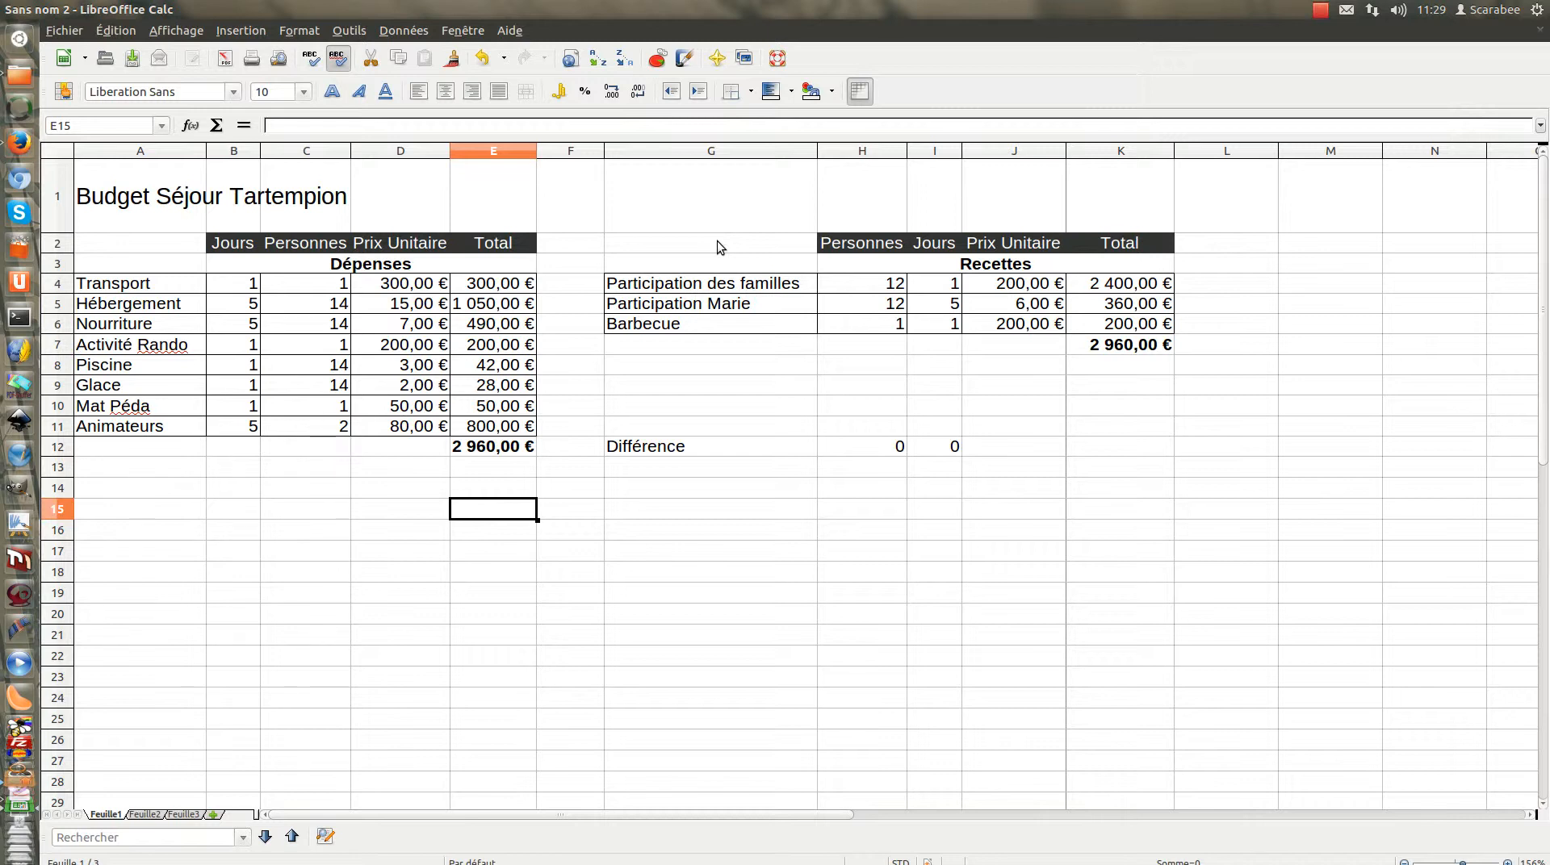
Export the spreadsheet directly as a PDF named Budget in the Bureau folder
{"action": "left_click", "coordinate": [227, 62]}
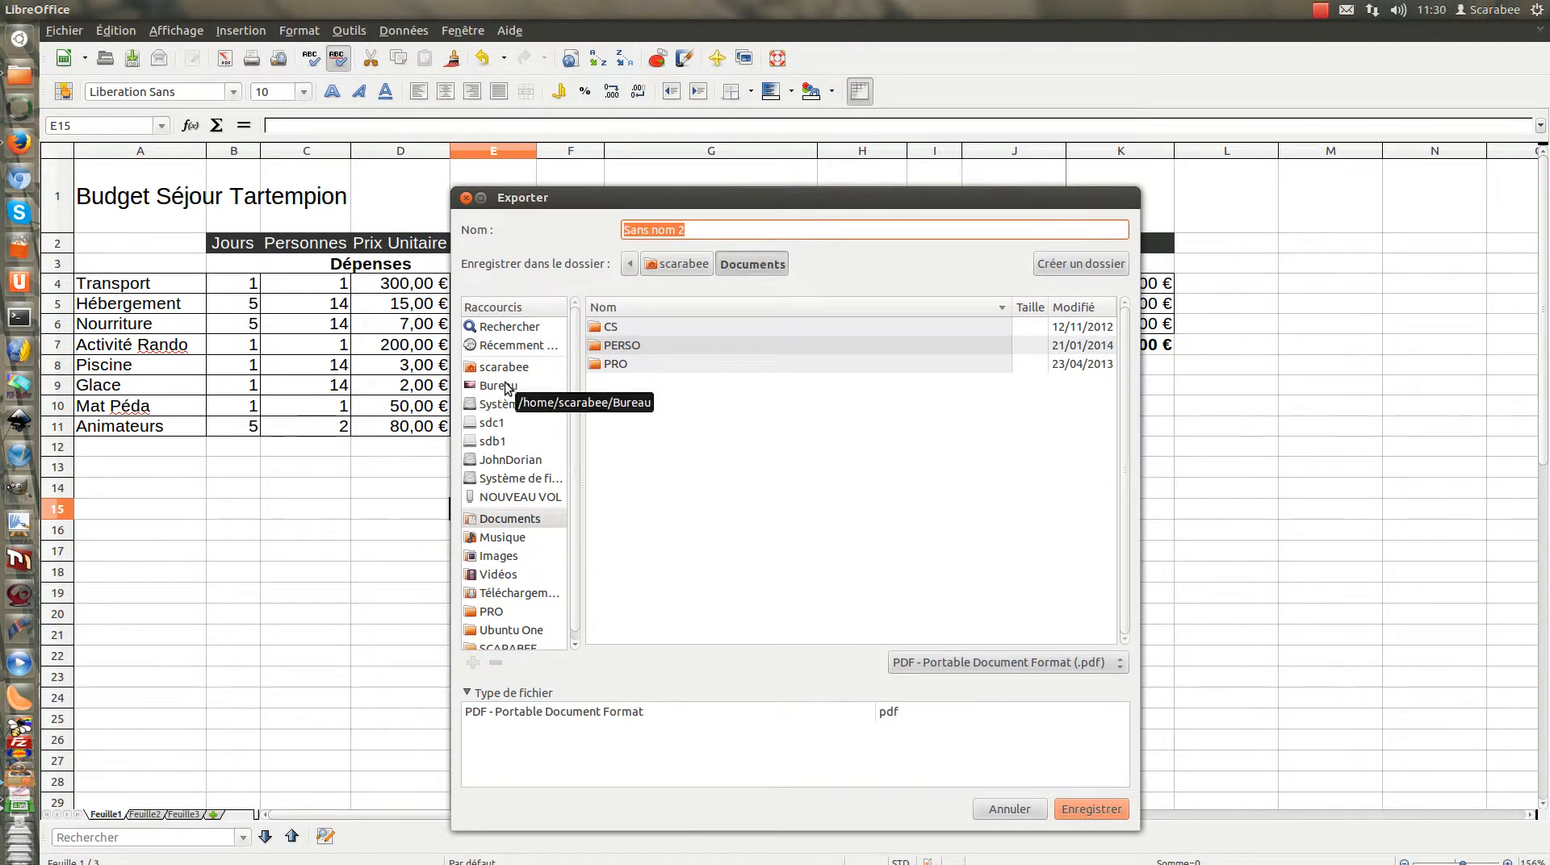
{"action": "left_click", "coordinate": [506, 385]}
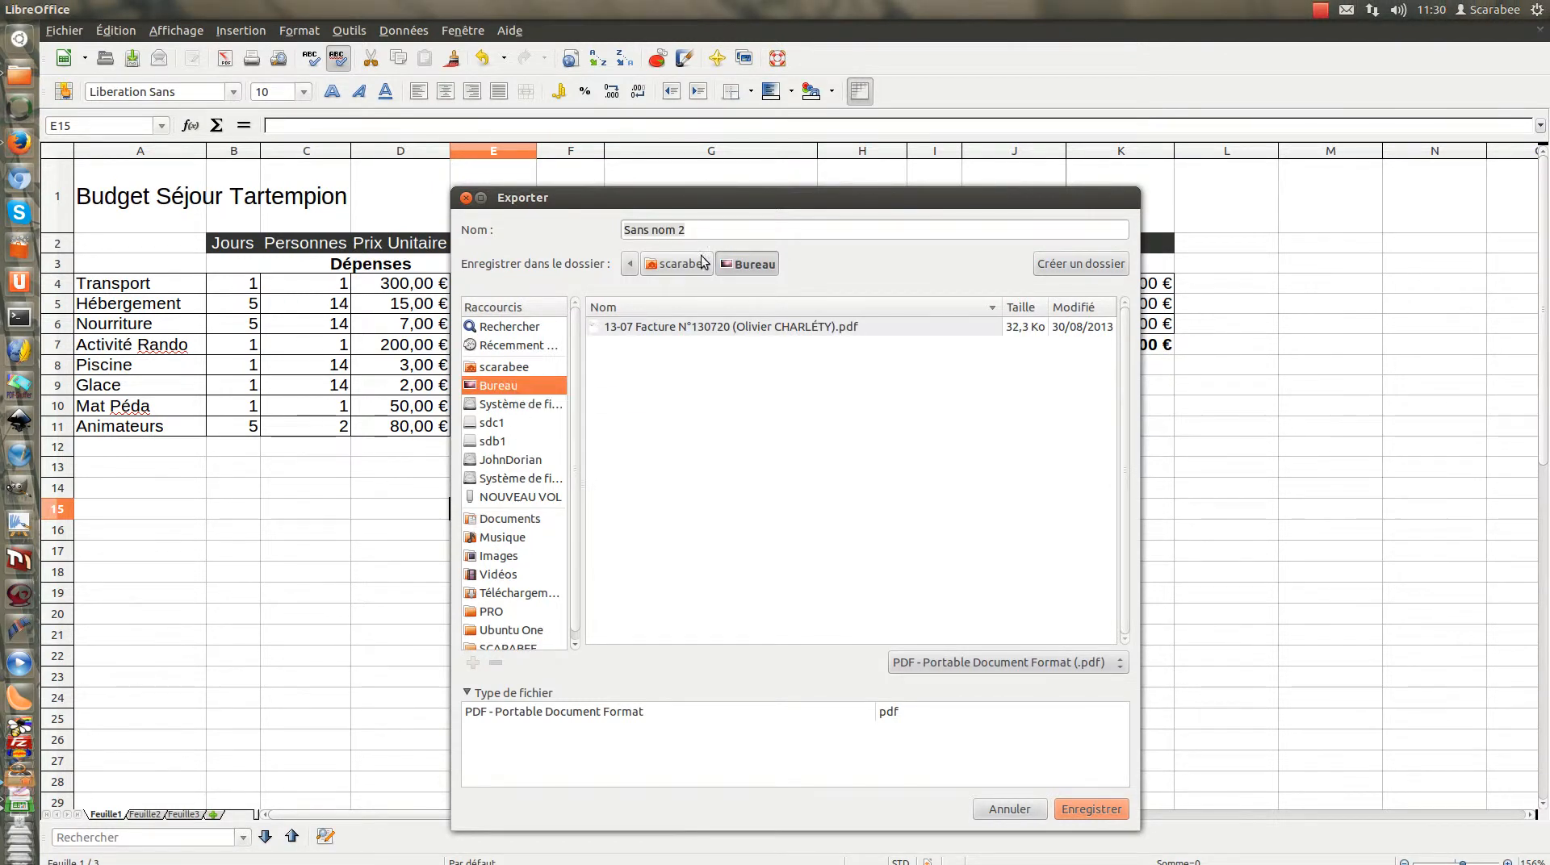
{"action": "triple_click", "coordinate": [719, 229]}
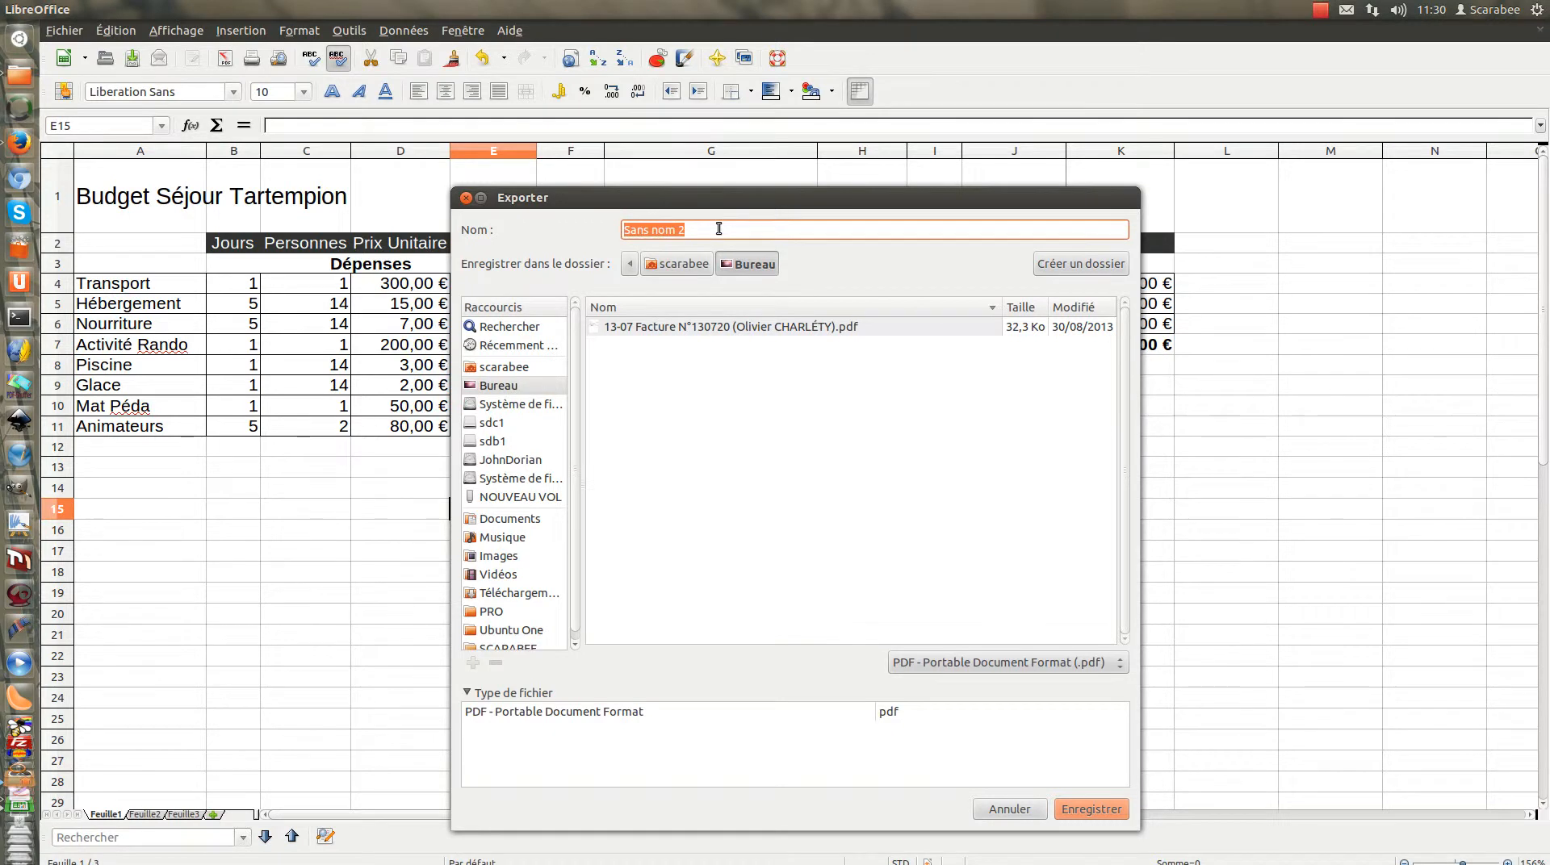
{"action": "type", "text": "Budget"}
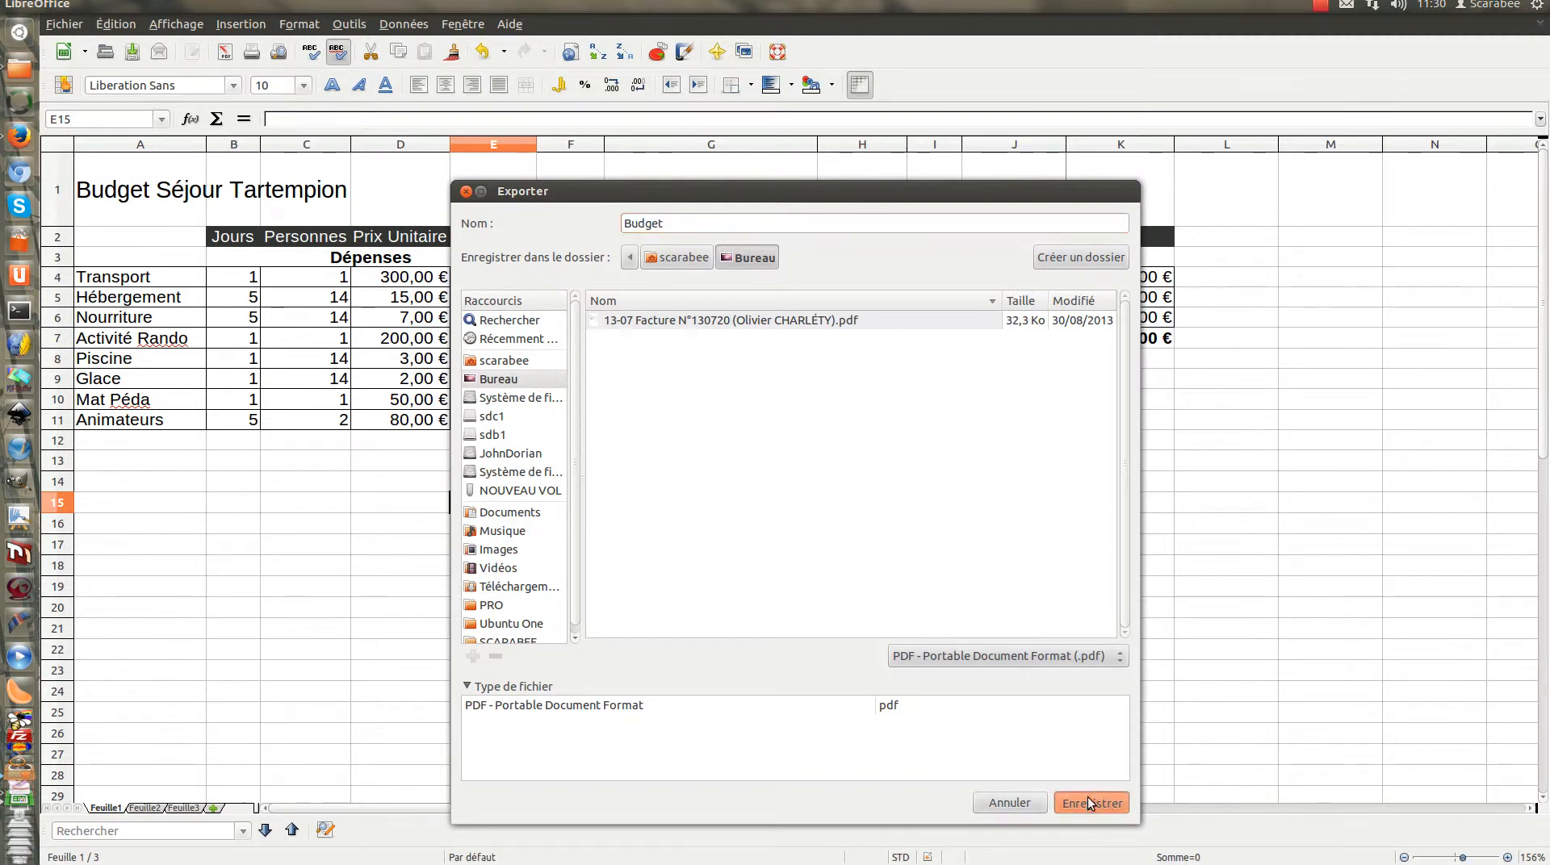
{"action": "left_click", "coordinate": [1087, 799]}
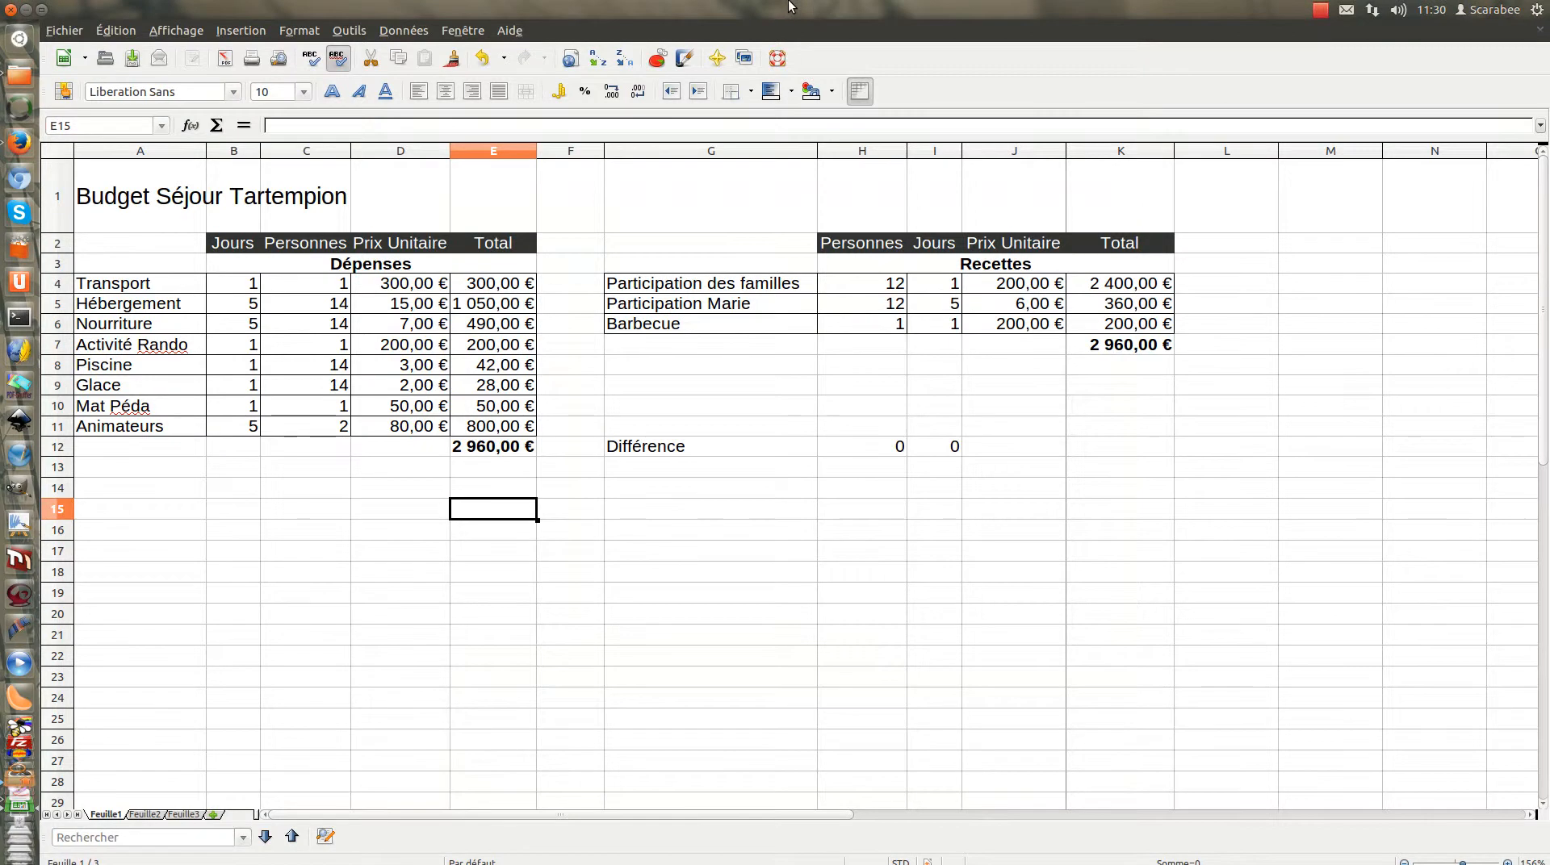
Uncover the desktop, review the exported Budget.pdf in the document viewer, close it and return to the maximised spreadsheet
{"action": "double_click", "coordinate": [789, 6]}
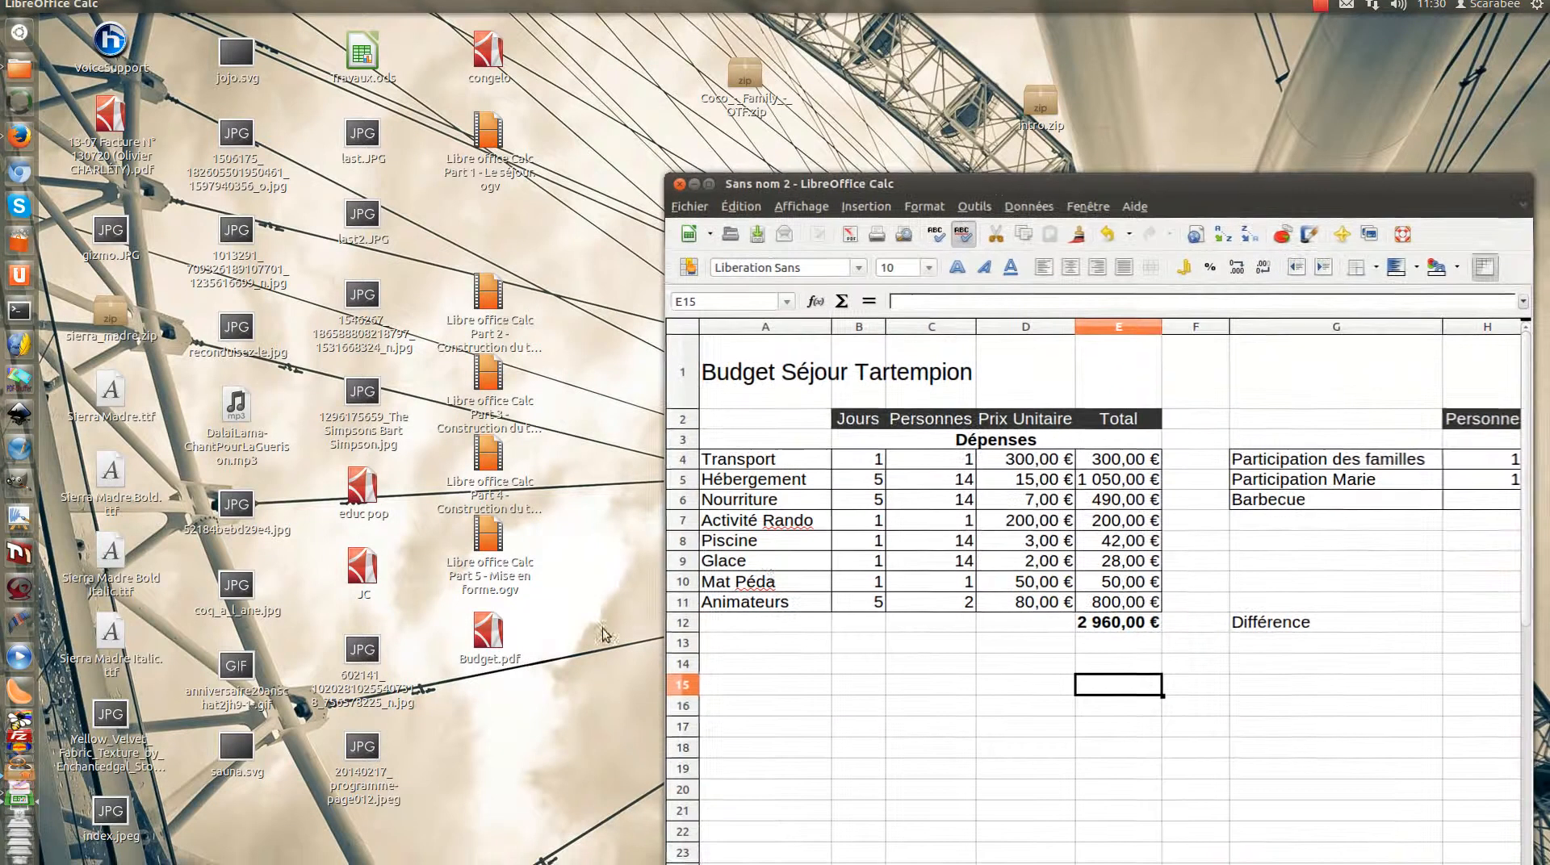
{"action": "double_click", "coordinate": [488, 638]}
{"action": "scroll", "coordinate": [904, 418], "scroll_direction": "down", "scroll_amount": 2}
{"action": "scroll", "coordinate": [913, 436], "scroll_direction": "up", "scroll_amount": 2}
{"action": "scroll", "coordinate": [913, 436], "scroll_direction": "down", "scroll_amount": 2}
{"action": "scroll", "coordinate": [913, 436], "scroll_direction": "up", "scroll_amount": 2}
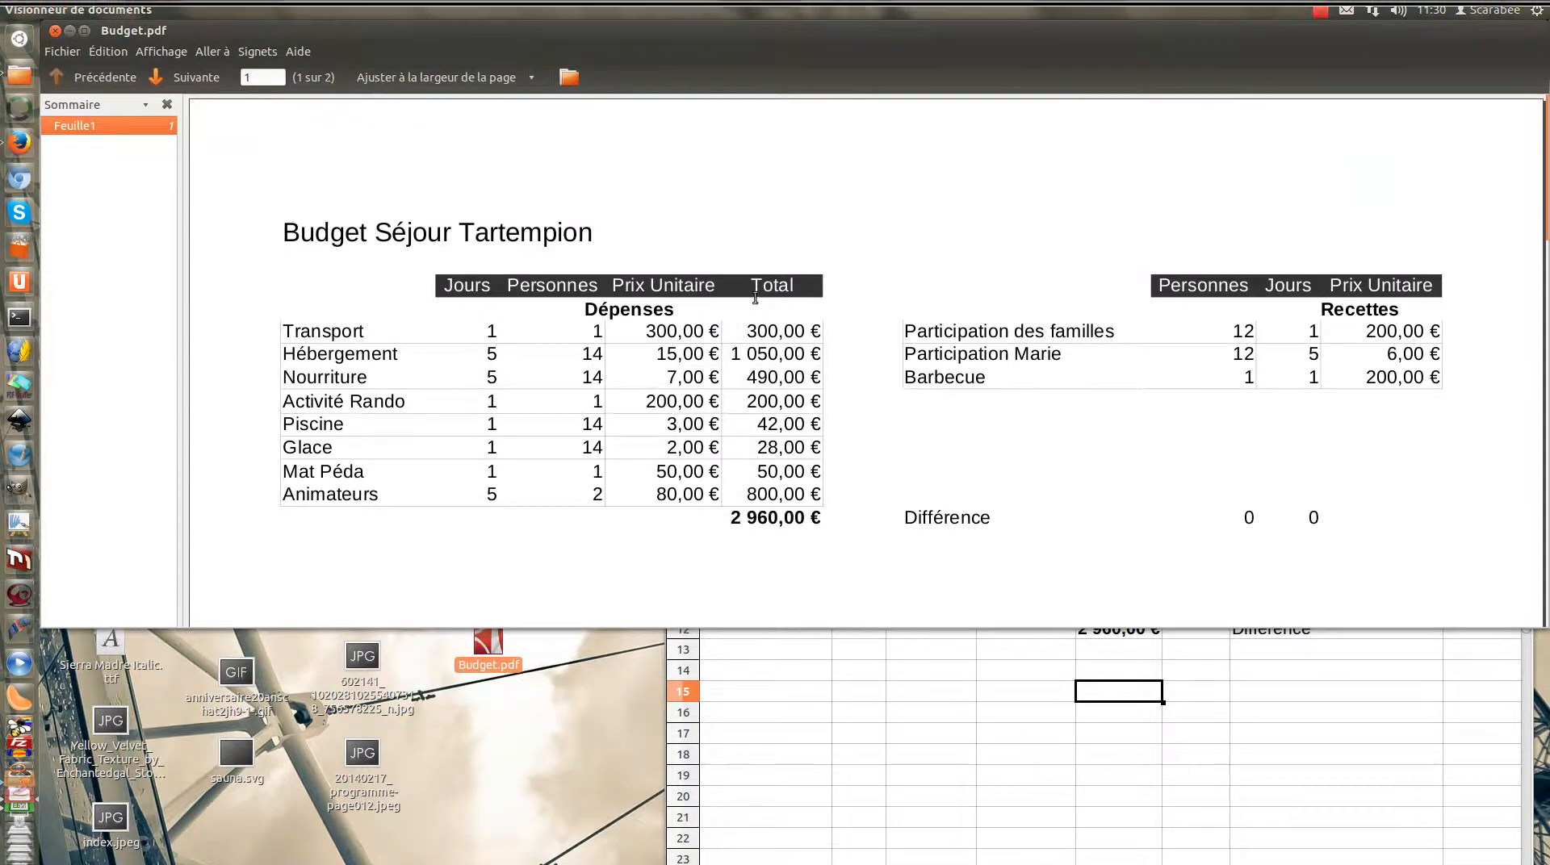
{"action": "left_click", "coordinate": [55, 32]}
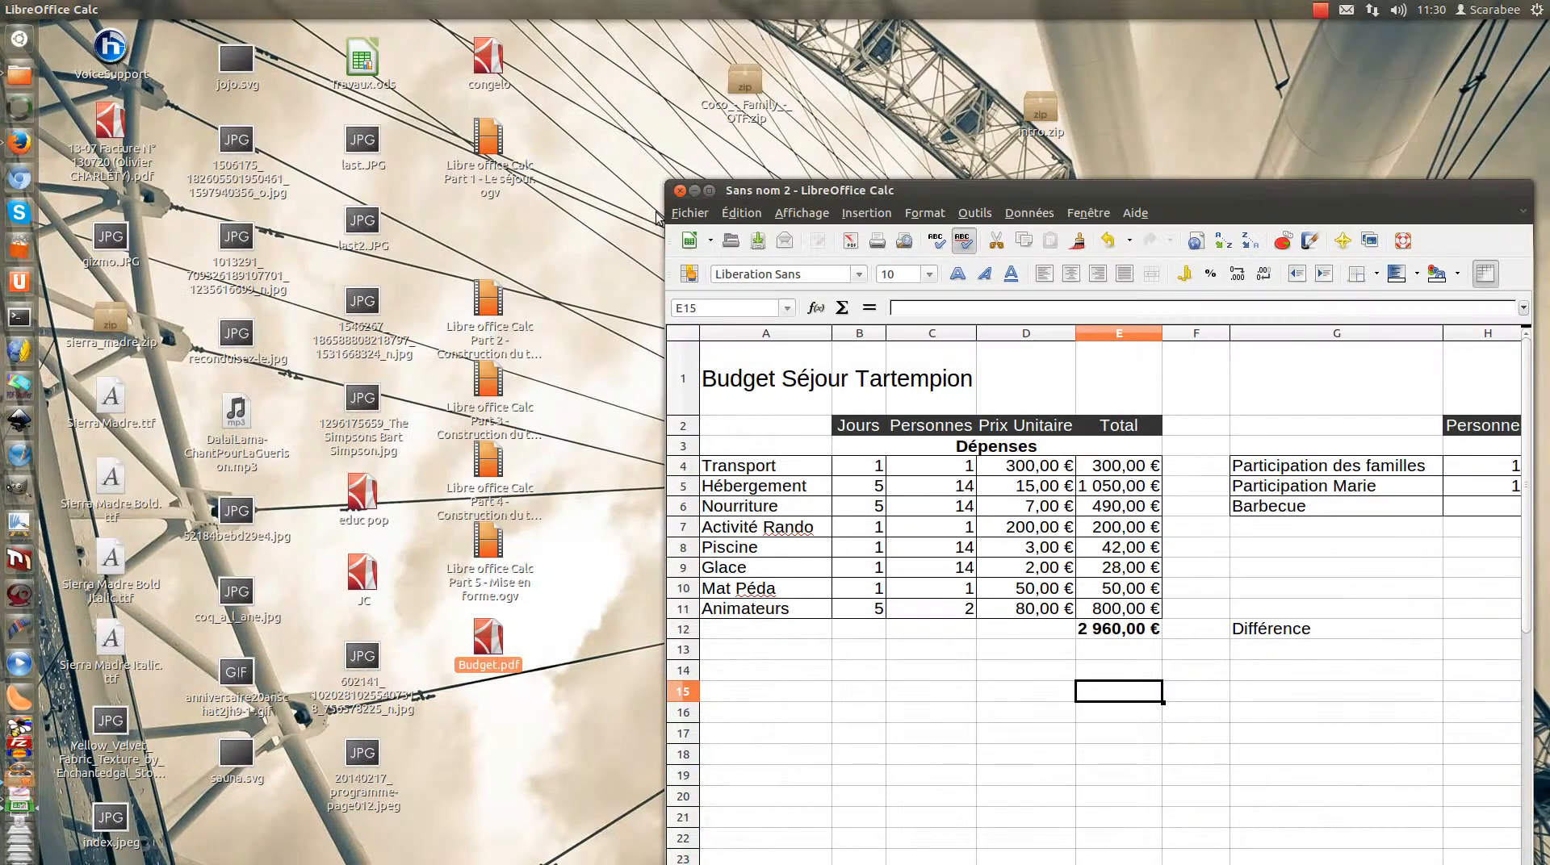
{"action": "double_click", "coordinate": [711, 194]}
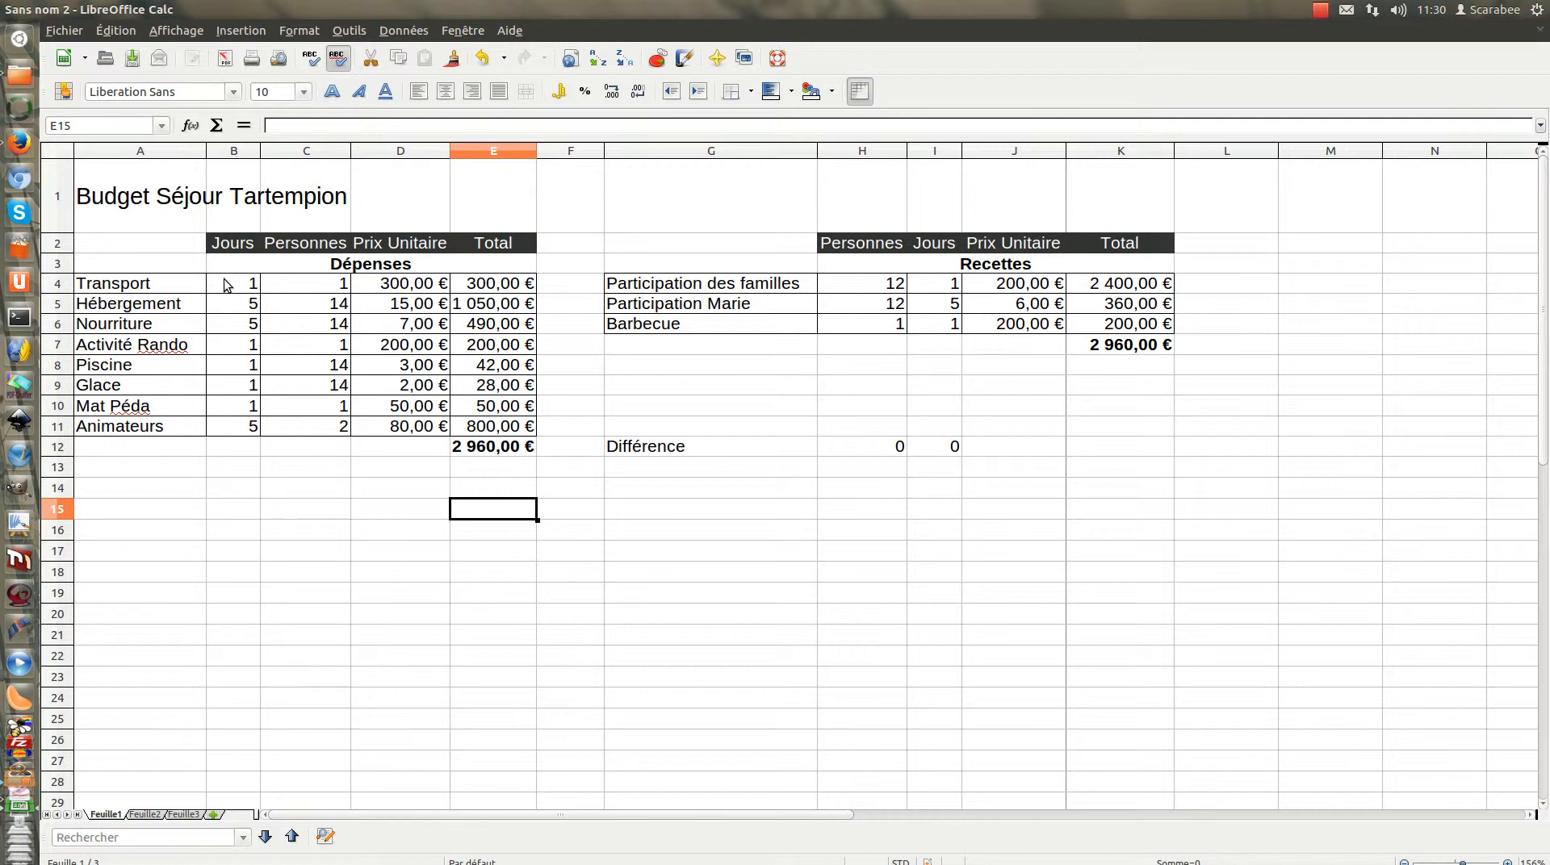
Start saving the spreadsheet as a new file, with Bureau as the folder and Budget as the name
{"action": "left_click", "coordinate": [64, 29]}
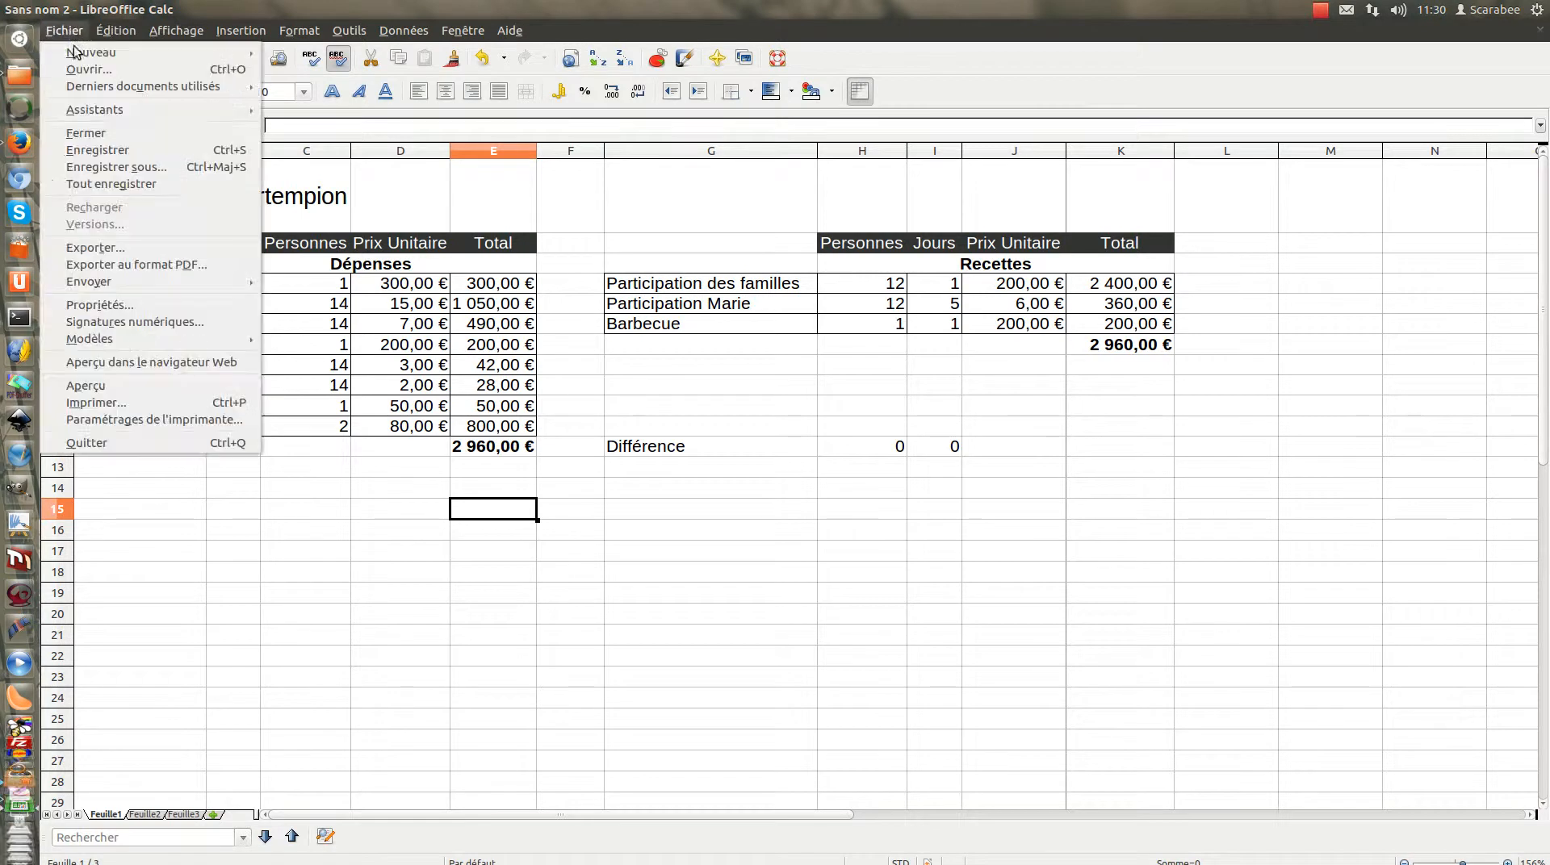
{"action": "left_click", "coordinate": [91, 170]}
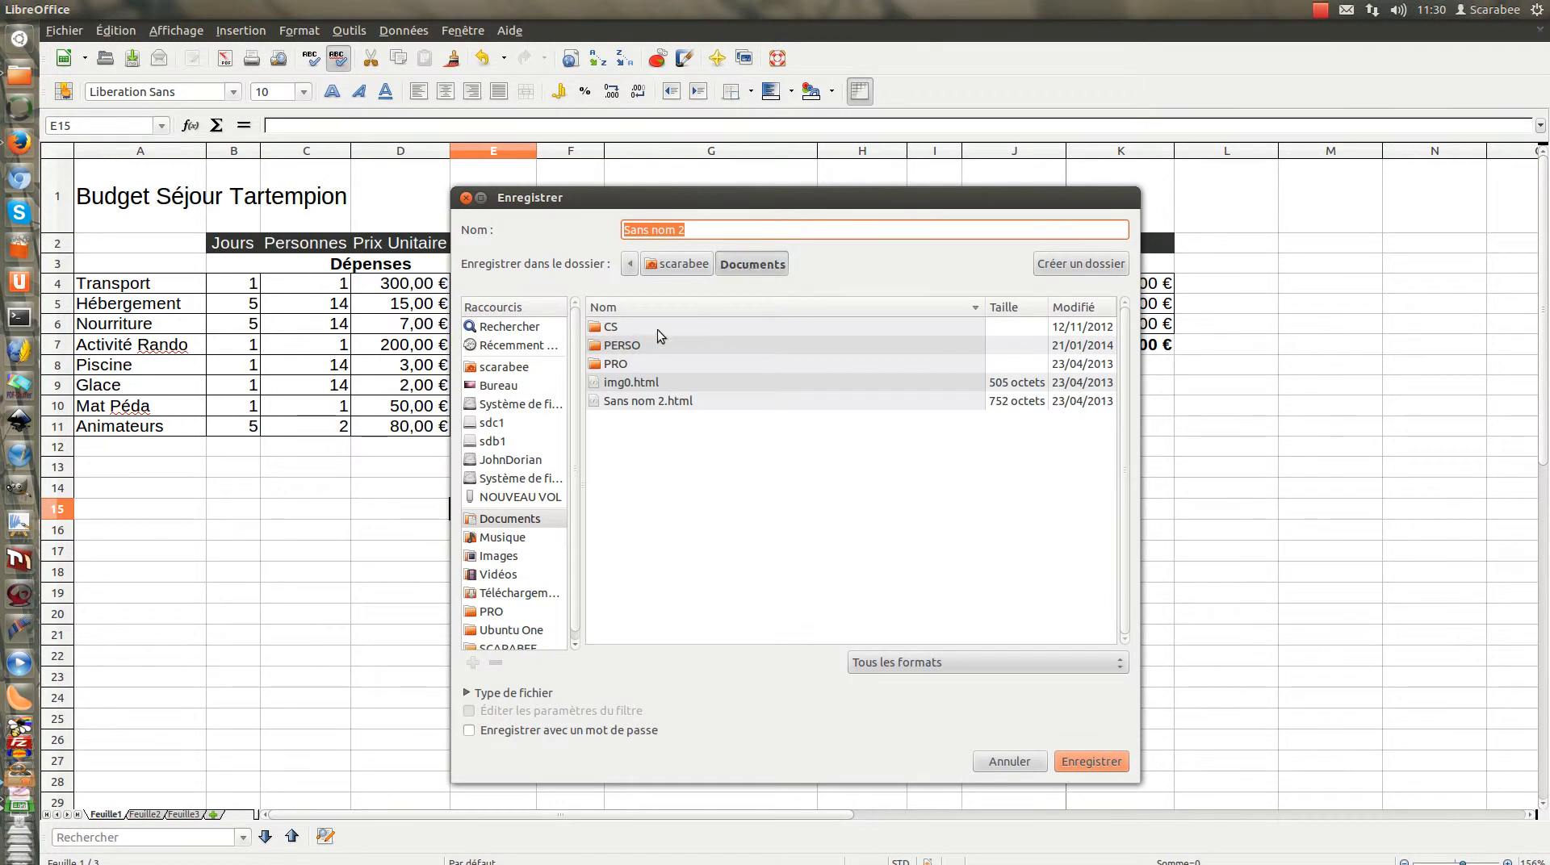
{"action": "left_click", "coordinate": [514, 386]}
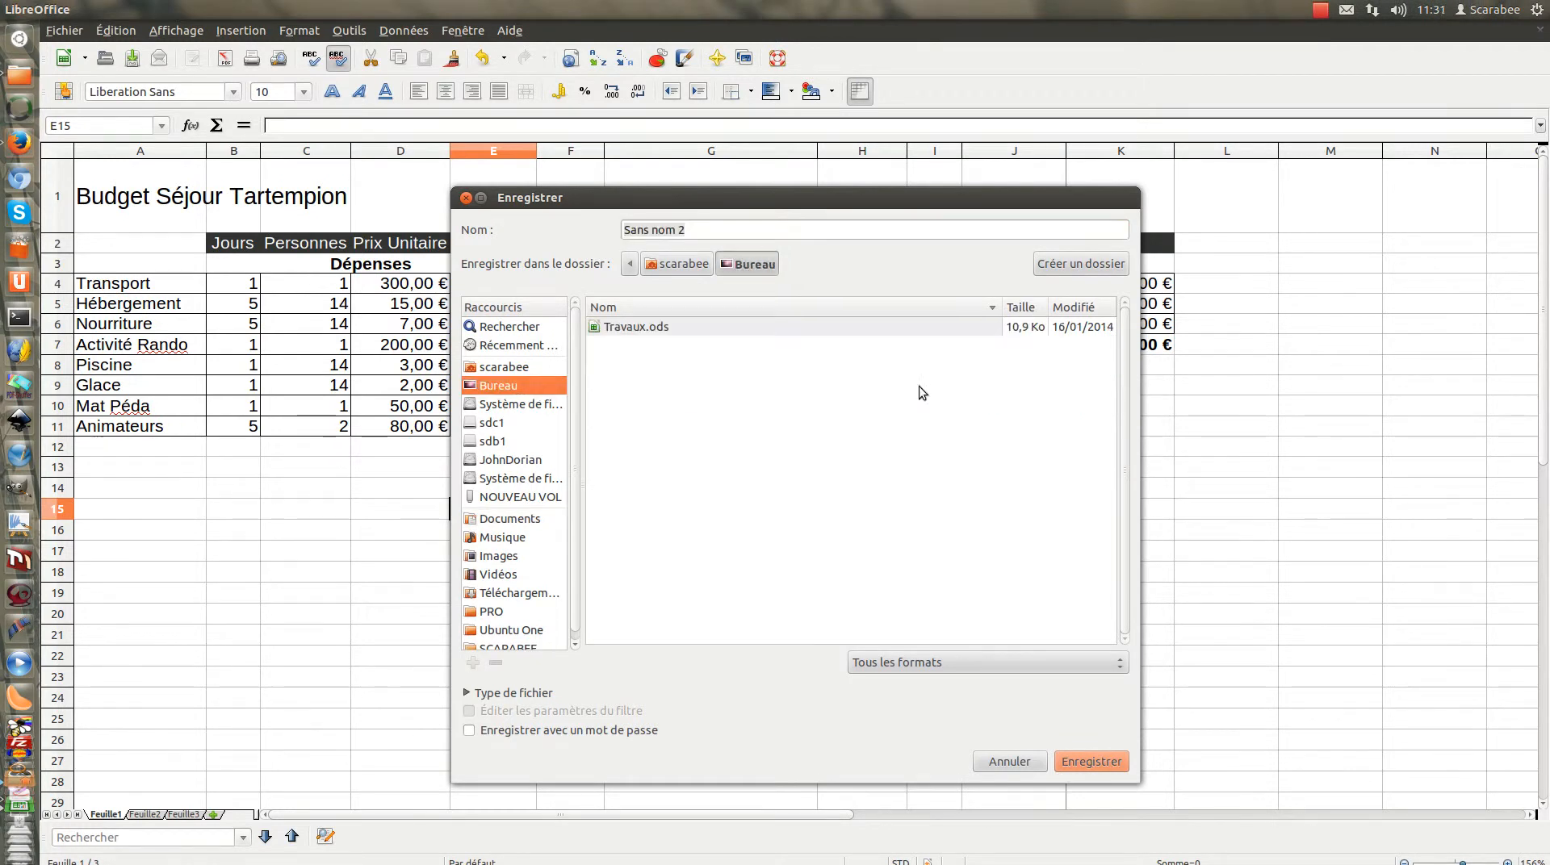
{"action": "double_click", "coordinate": [719, 229]}
{"action": "left_click", "coordinate": [719, 229]}
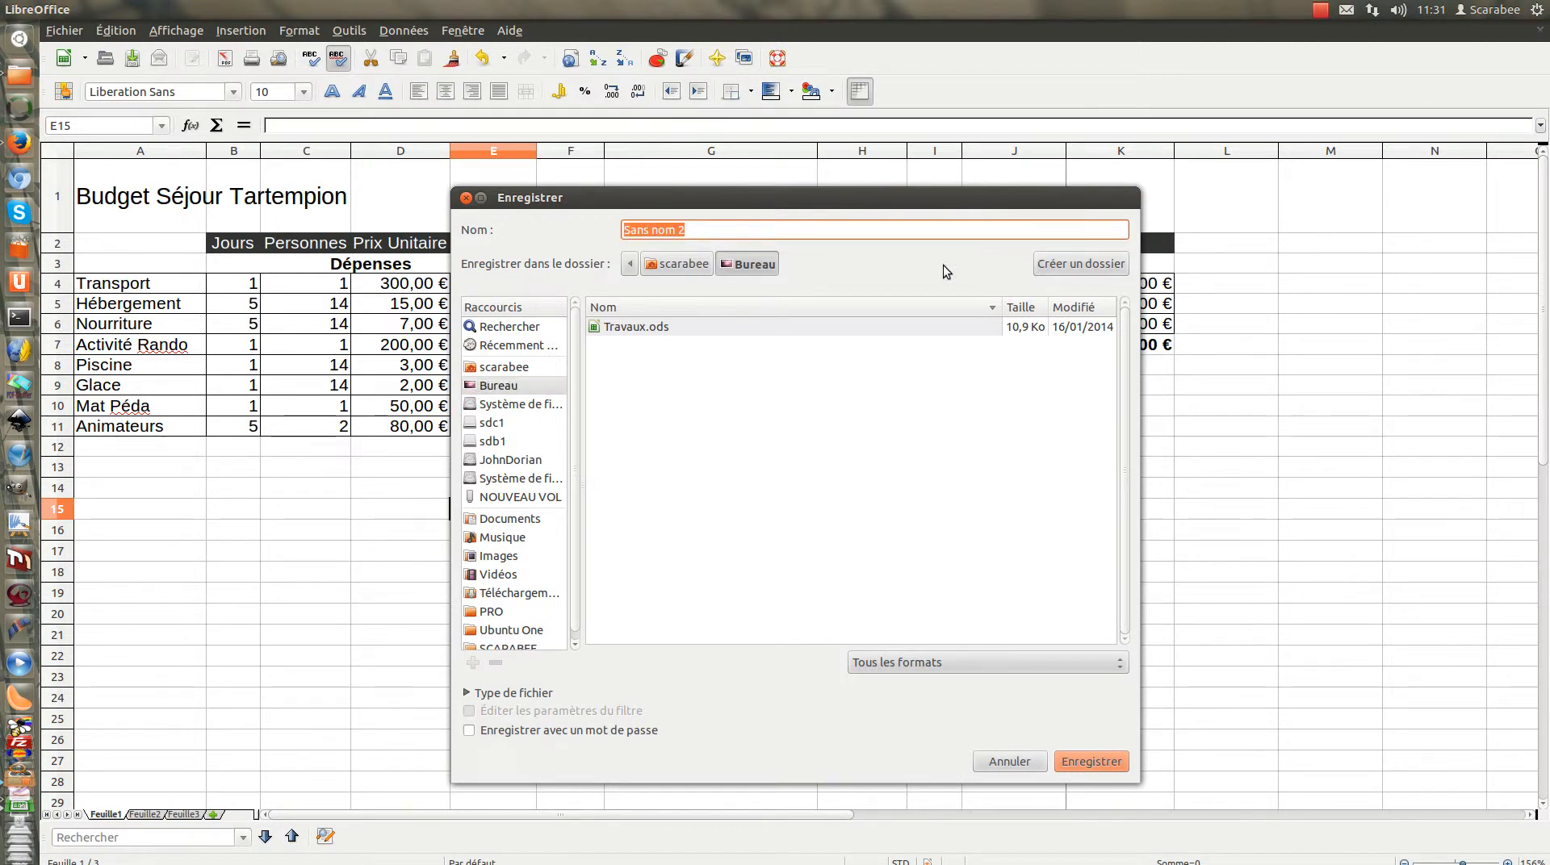
{"action": "type", "text": "Bud"}
{"action": "type", "text": "j"}
{"action": "key", "text": "BackSpace"}
{"action": "type", "text": "get"}
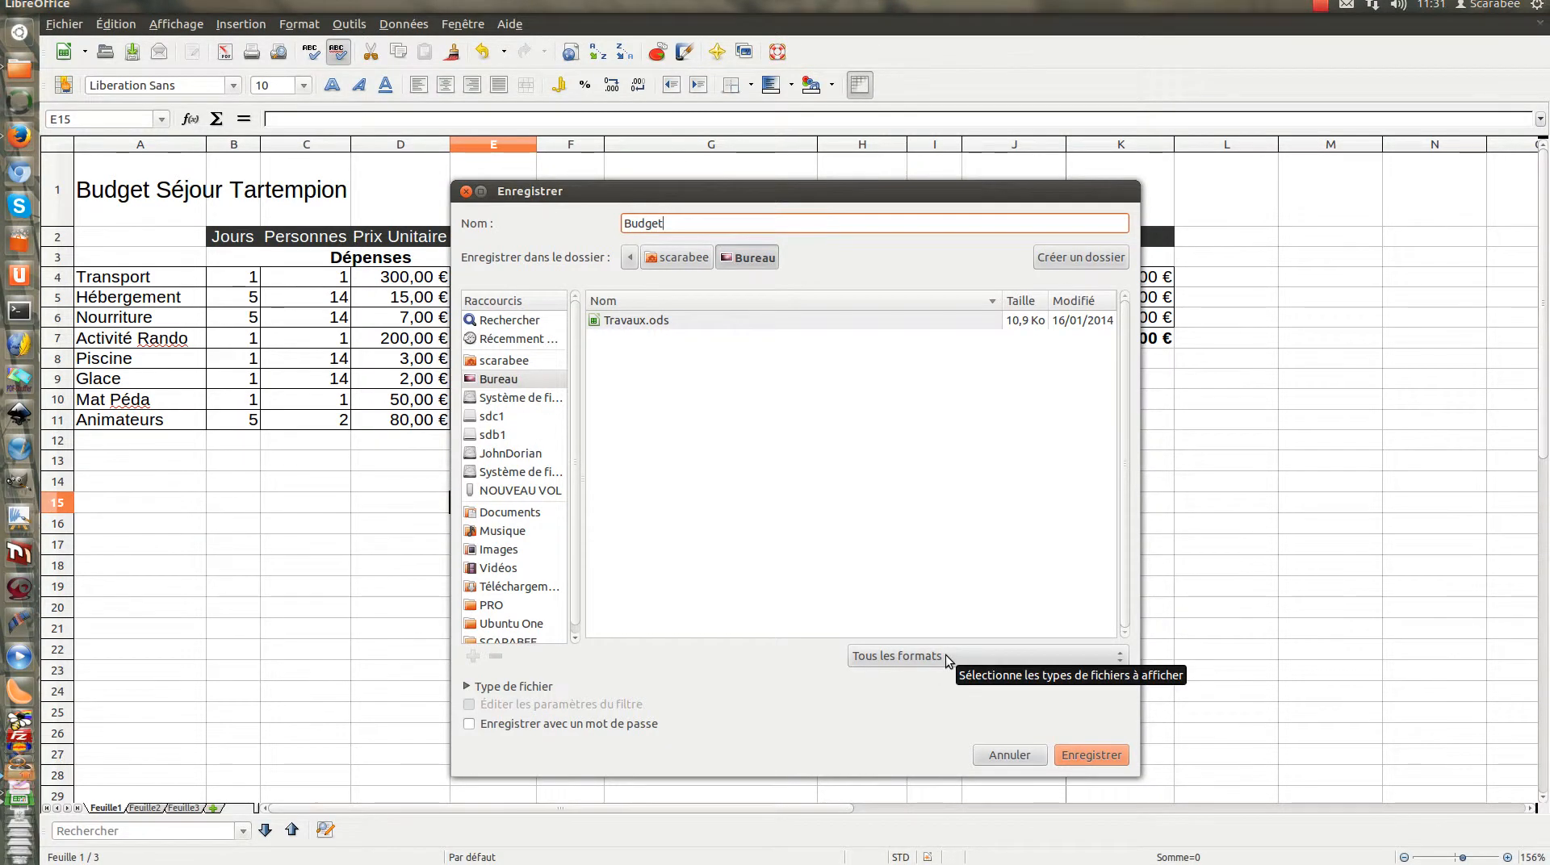
Browse the file formats available for saving the spreadsheet, including the Microsoft Excel ones
{"action": "left_click", "coordinate": [946, 656]}
{"action": "scroll", "coordinate": [950, 734], "scroll_direction": "down", "scroll_amount": 1}
{"action": "scroll", "coordinate": [948, 739], "scroll_direction": "down", "scroll_amount": 1}
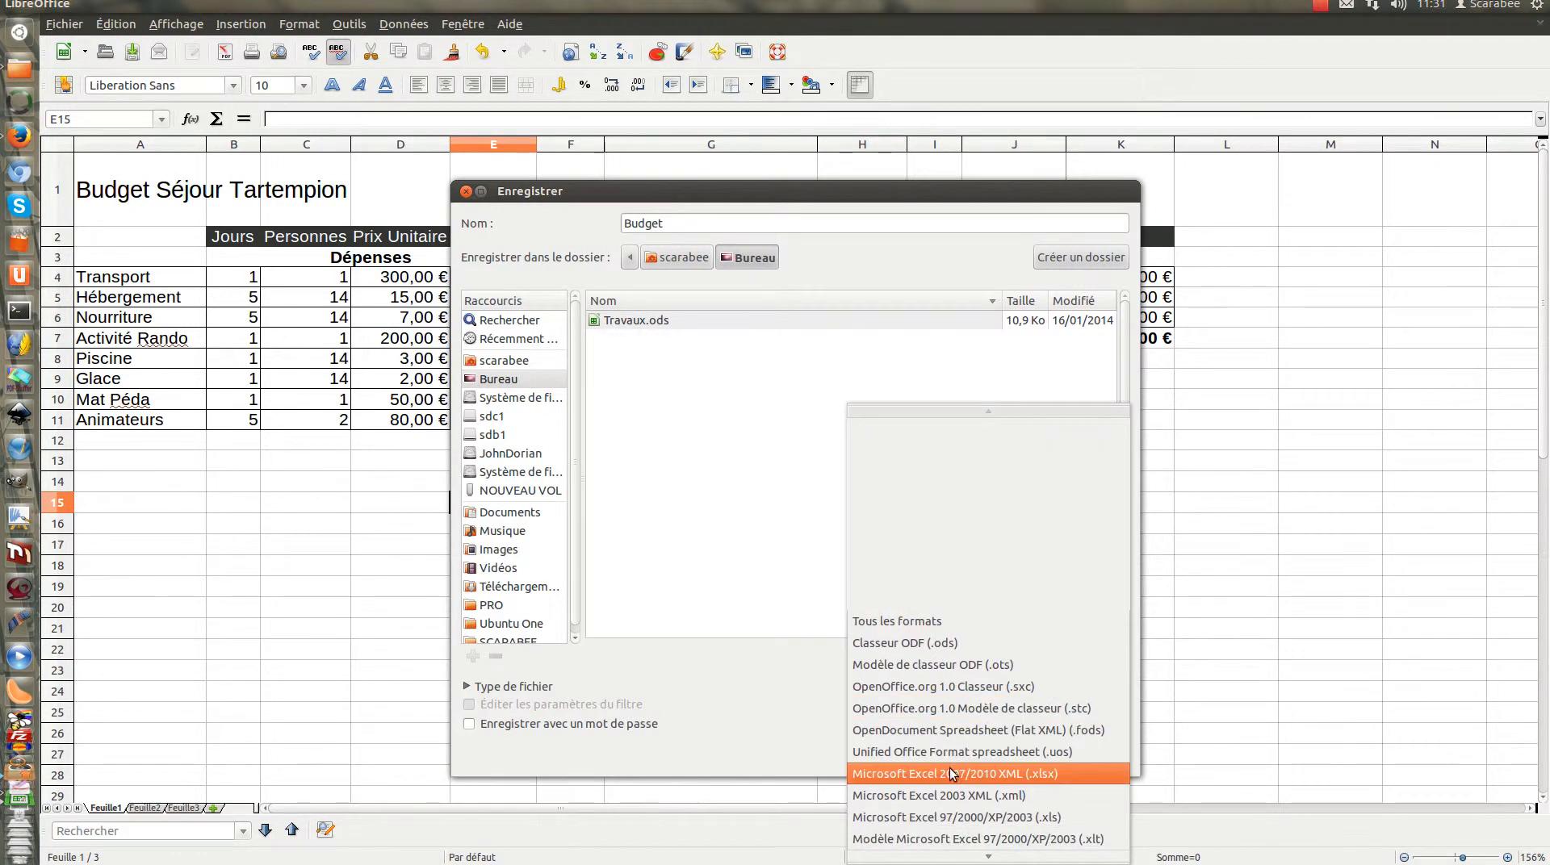